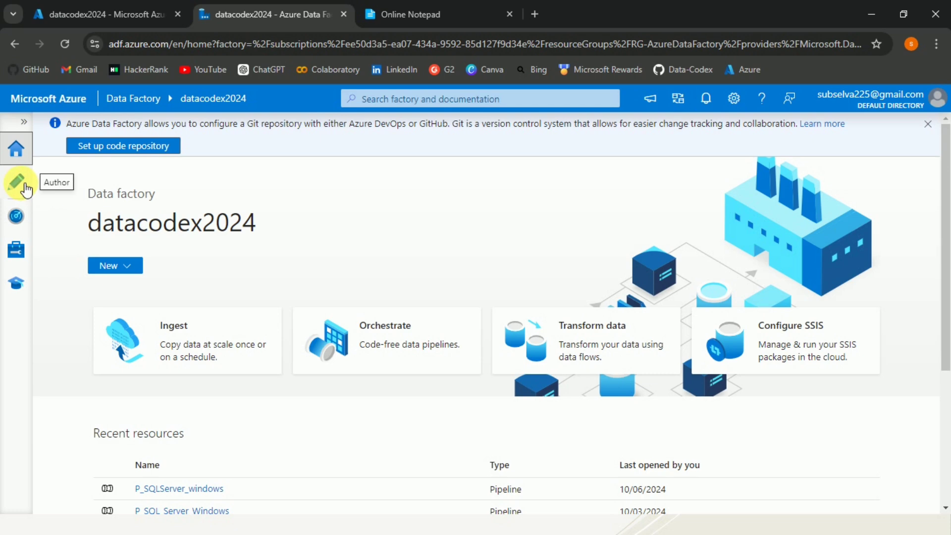
In the authoring workspace, create a pipeline folder named "SQL Server".
left_click(26, 188)
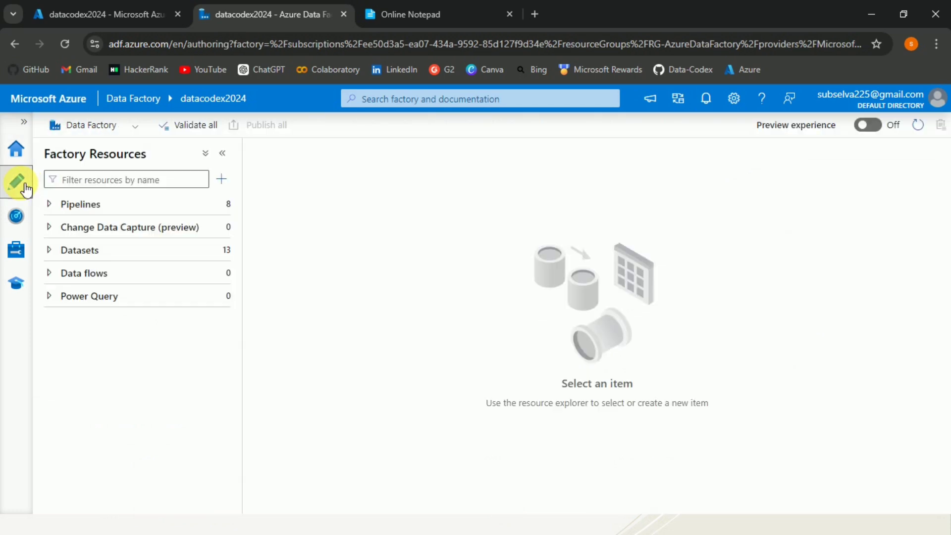
left_click(50, 207)
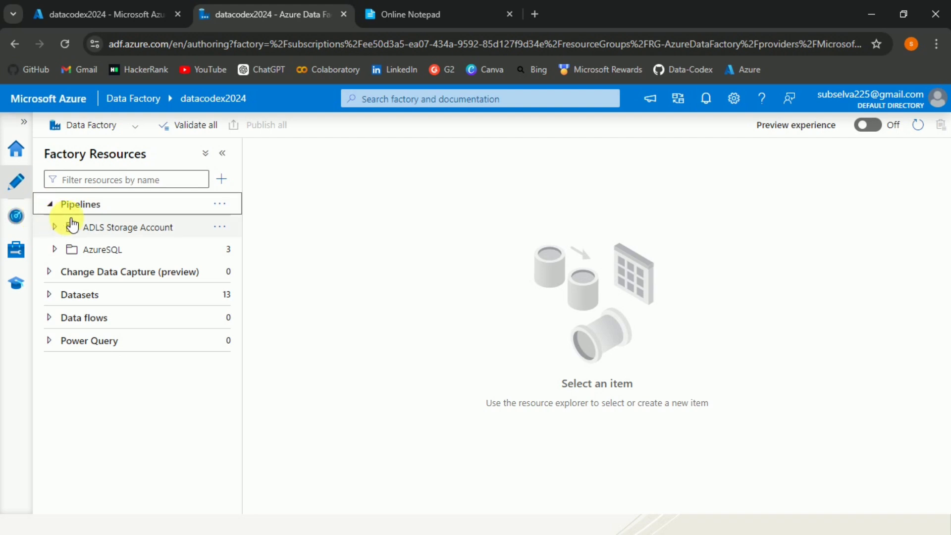
left_click(224, 203)
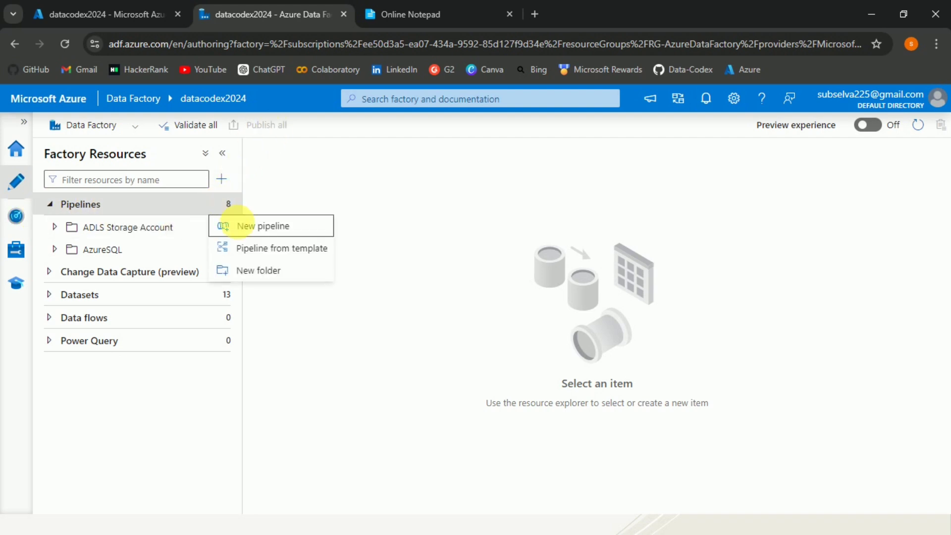
left_click(253, 276)
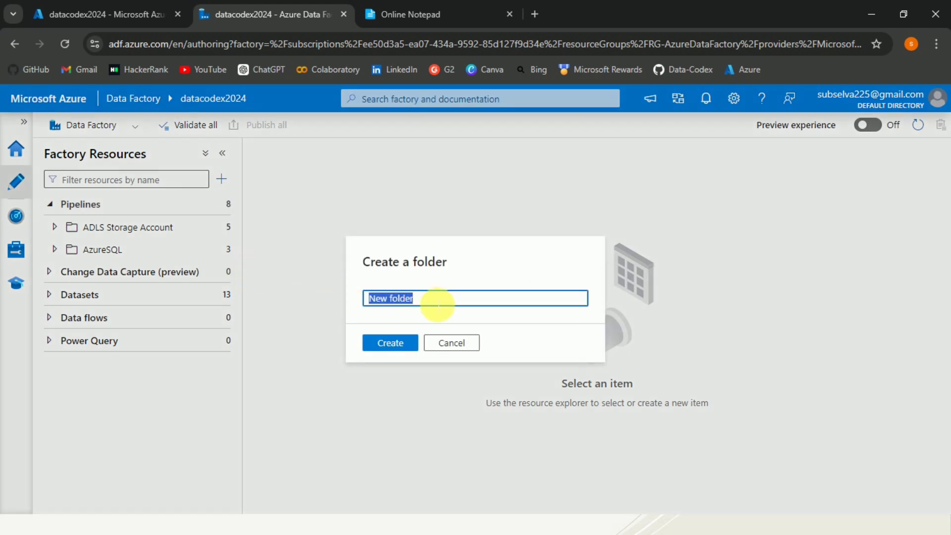
type("SQL Server")
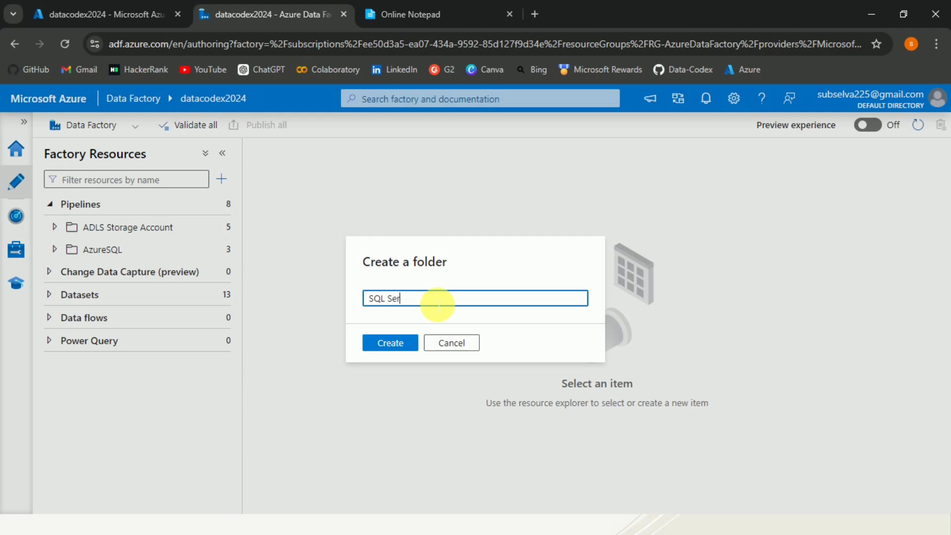
left_click(409, 346)
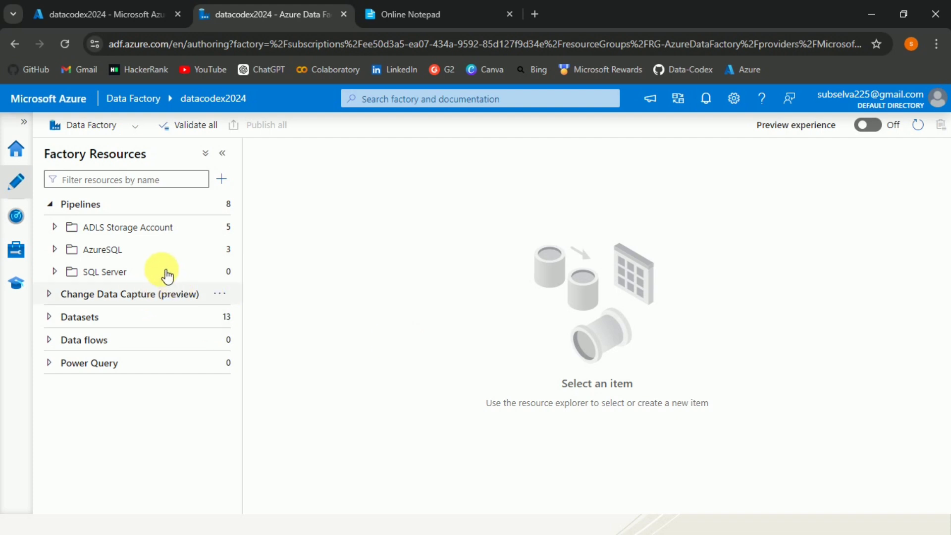
Create a pipeline in the SQL Server folder and name it "PL_SQL_Server_windows".
left_click(220, 271)
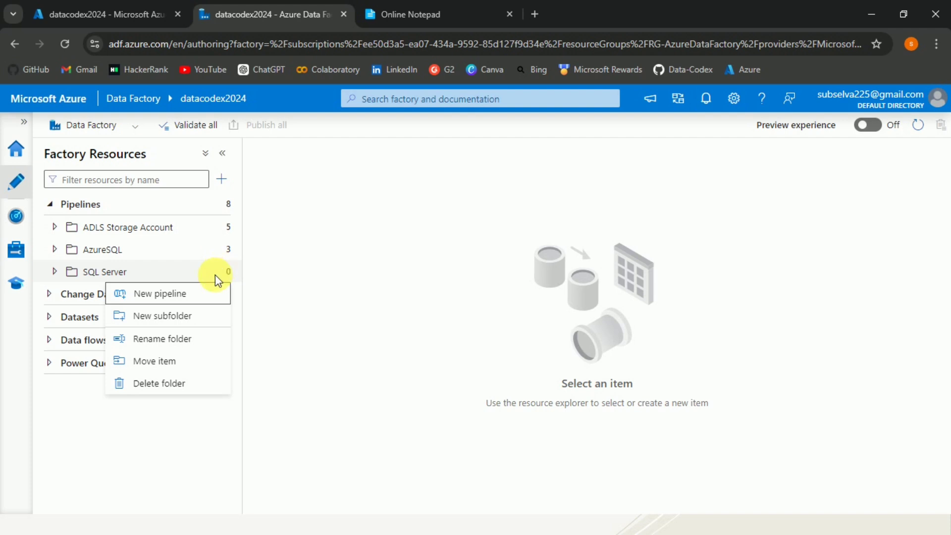
left_click(174, 297)
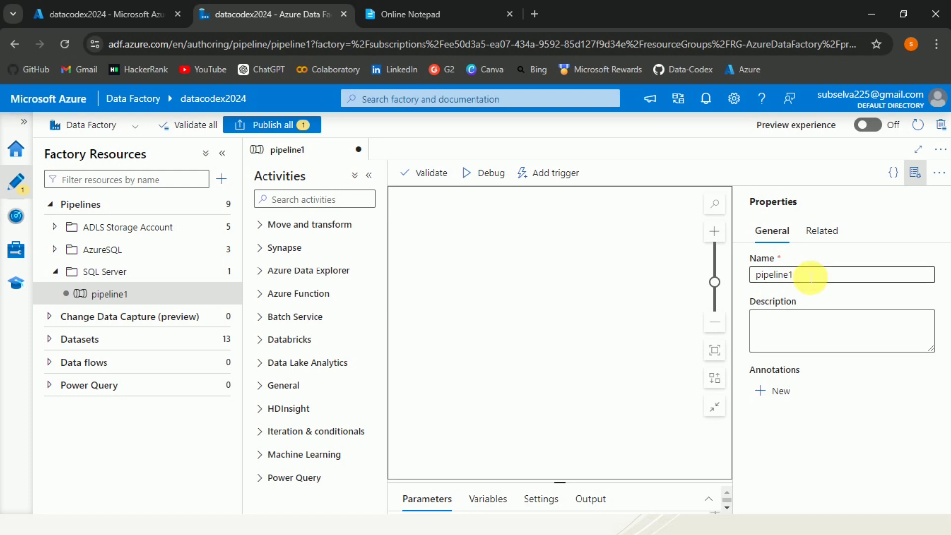
left_click(811, 278)
key("ctrl+a")
key("BackSpace")
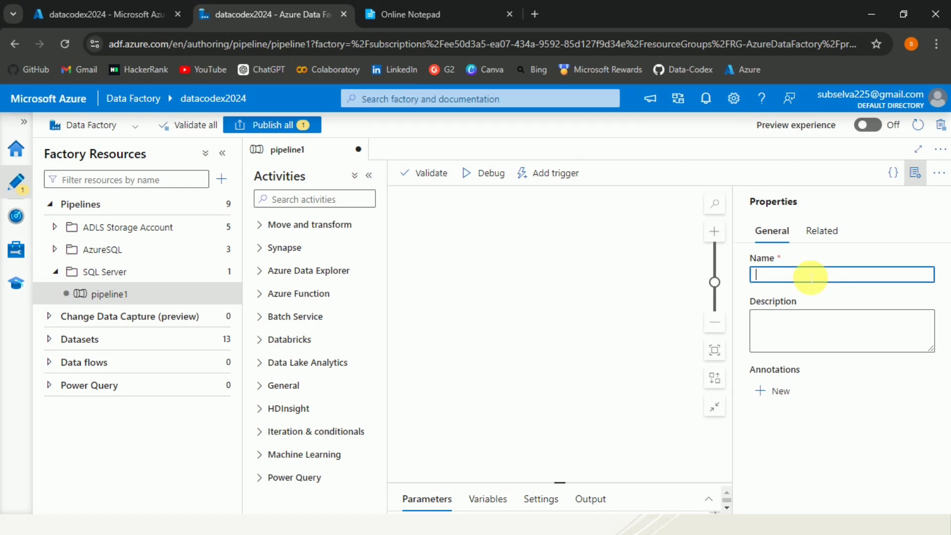
type("PL")
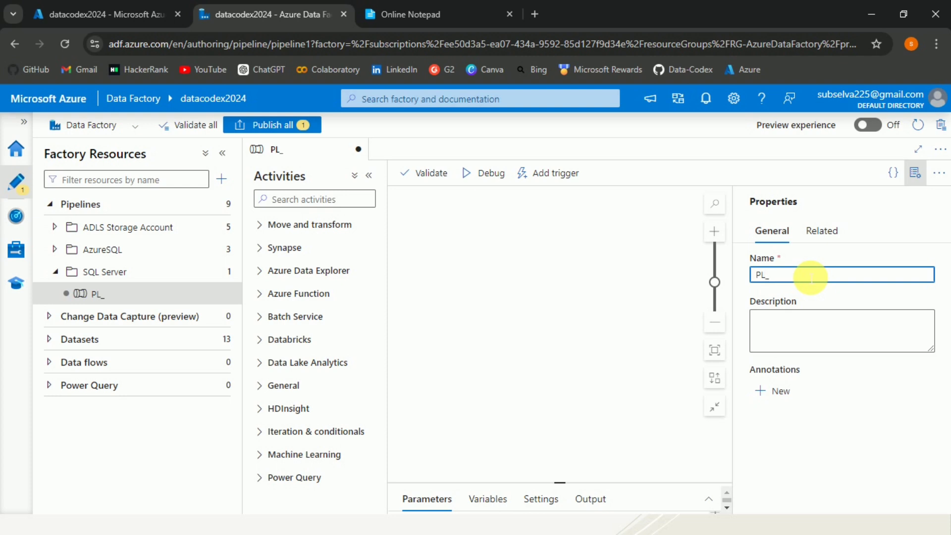
type("_SQL_Server_w")
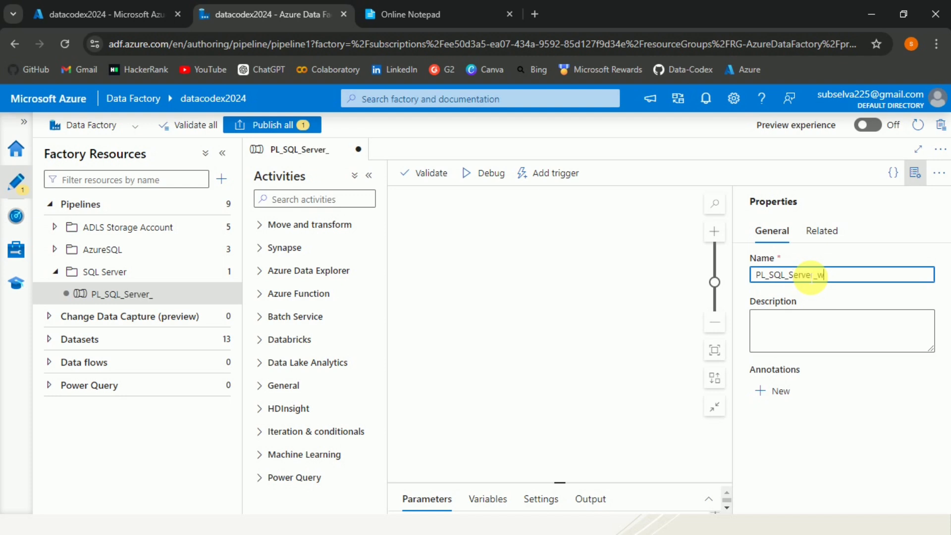
type("indows")
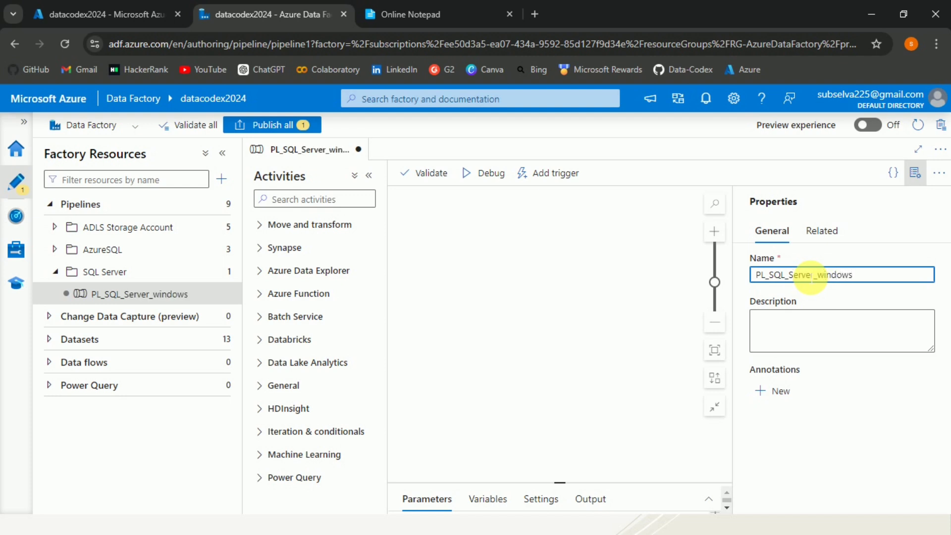
left_click(921, 176)
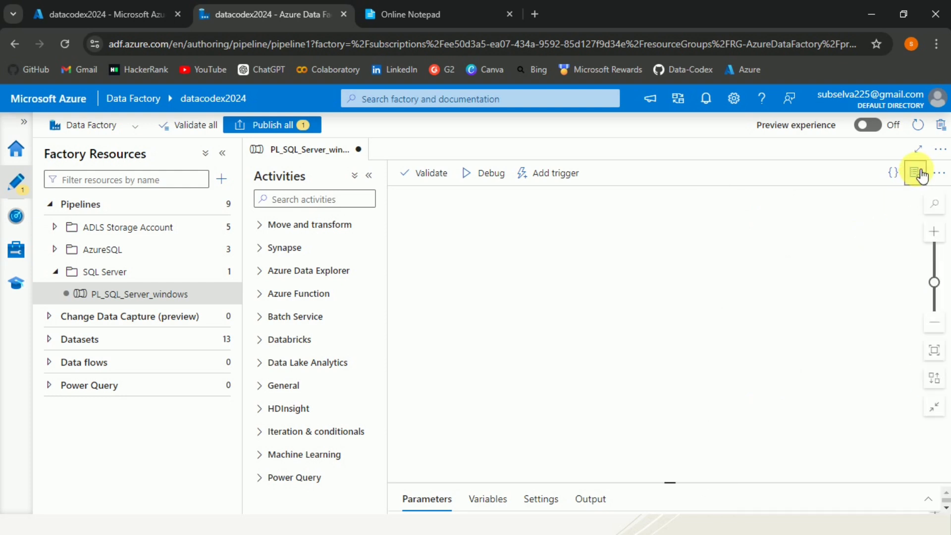
Add a Copy data activity from Move and transform to the pipeline canvas.
left_click(271, 227)
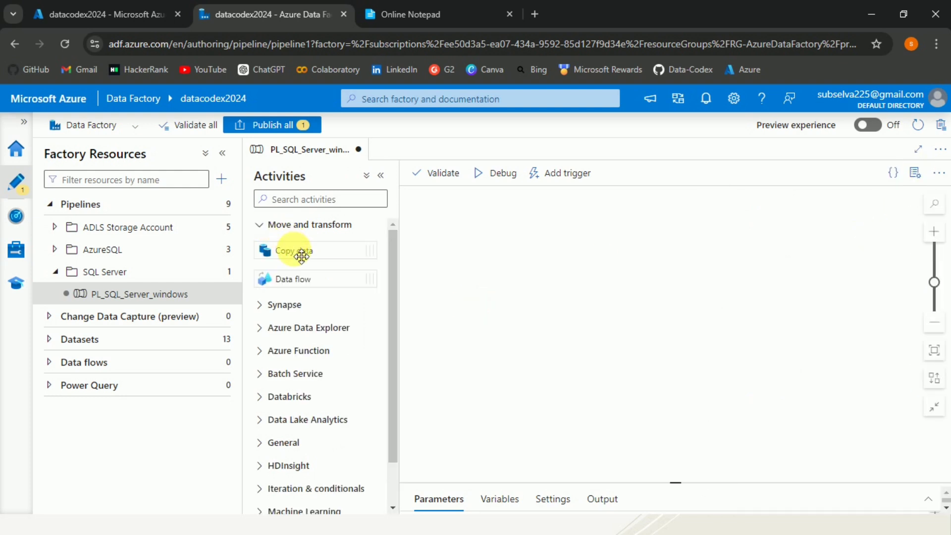
left_click_drag(302, 256, 490, 260)
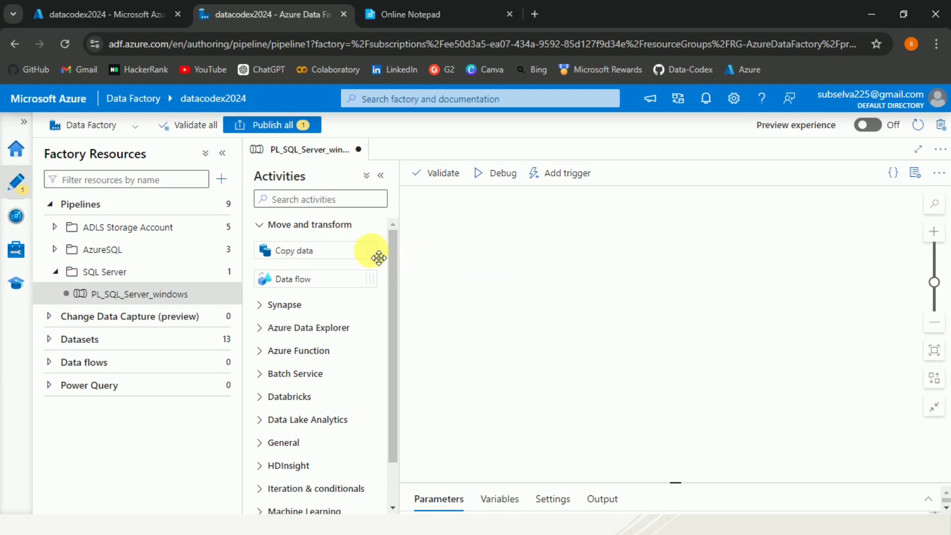
left_click(283, 227)
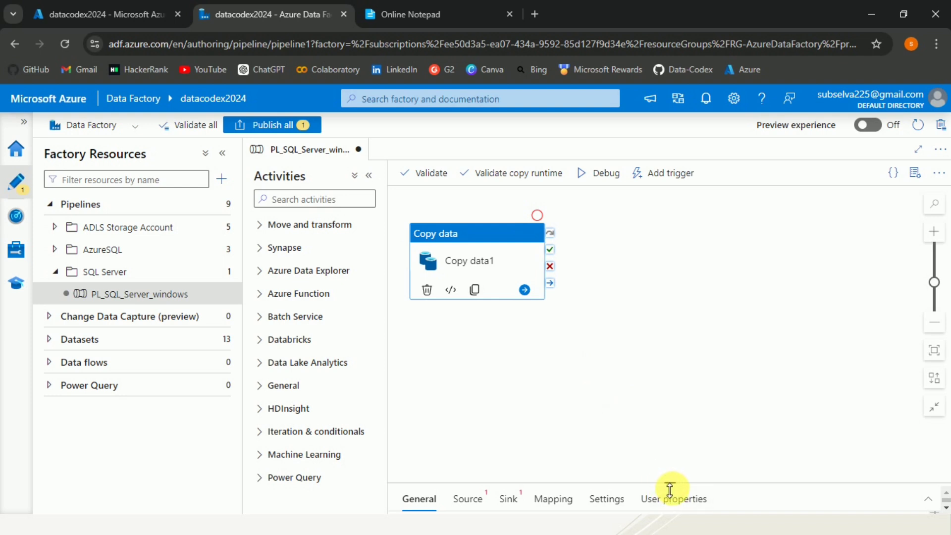
Rename the Copy data activity as "Copy data from SQL to ADLS".
left_click_drag(670, 483, 666, 331)
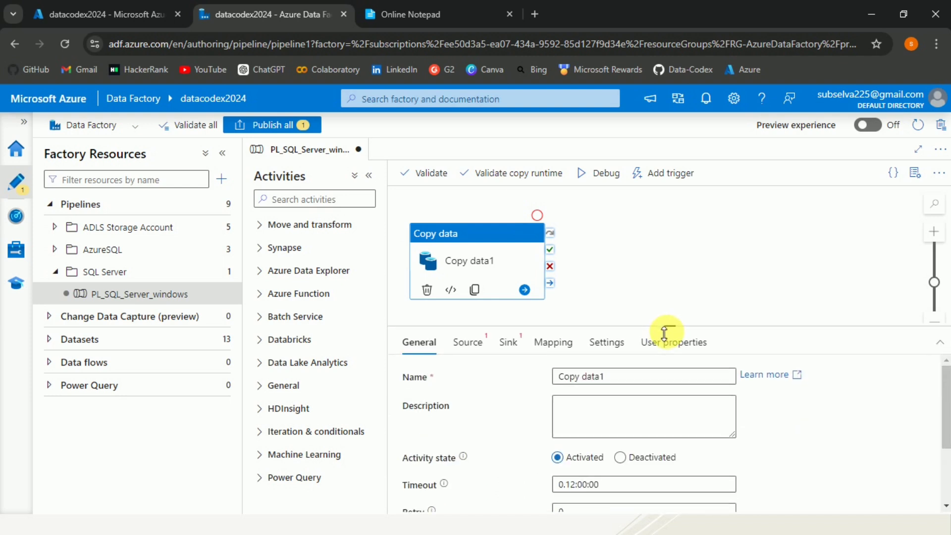
left_click(619, 381)
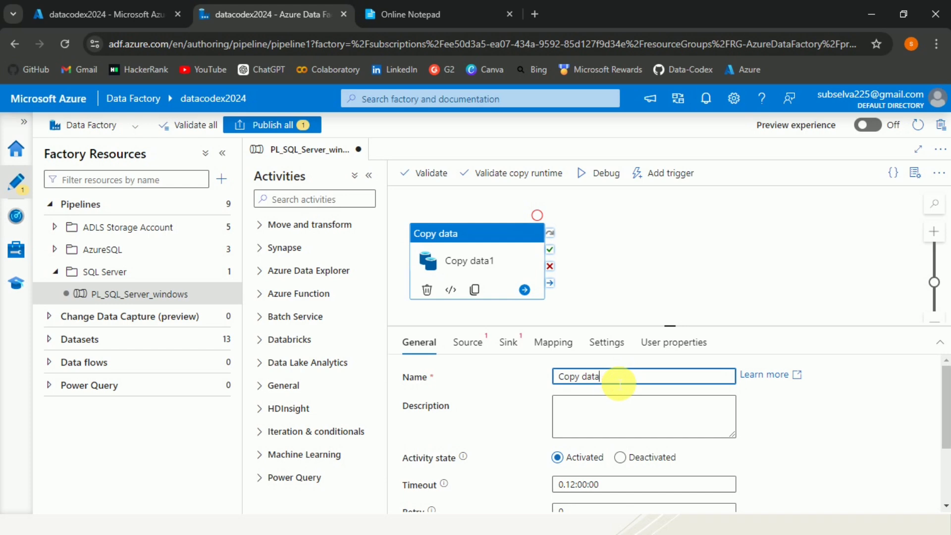
type("from")
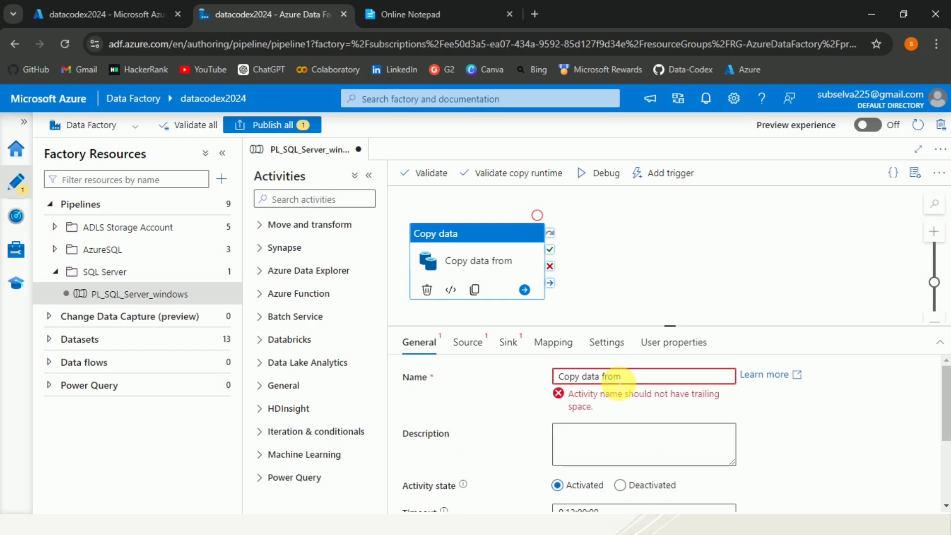
type(" SQL to")
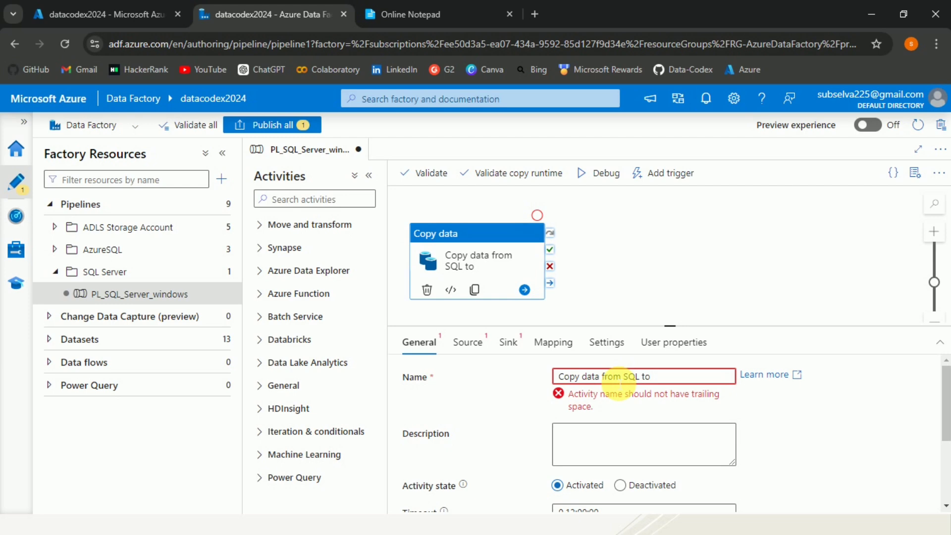
type(" ADLS")
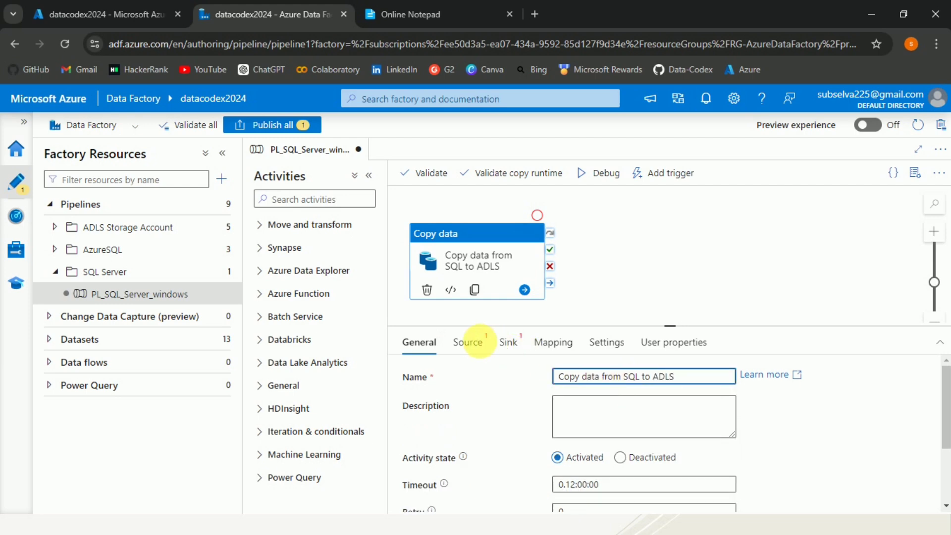
Start a new source dataset for the copy activity with SQL server as its data store.
left_click(480, 346)
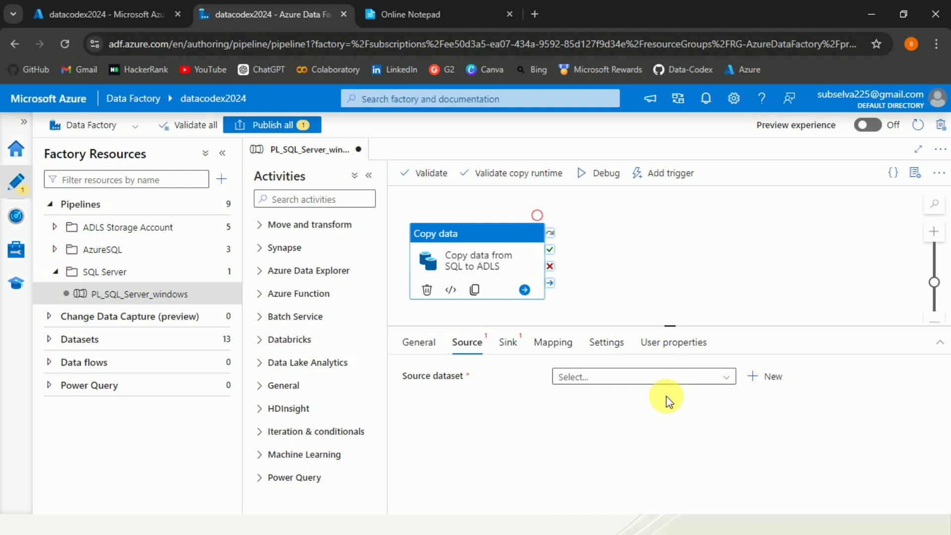
left_click(755, 383)
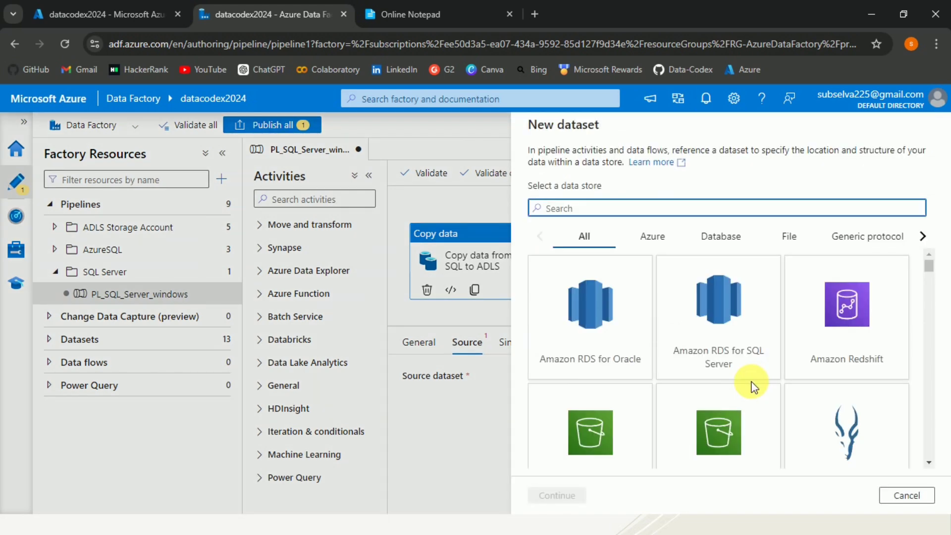
type("sql s")
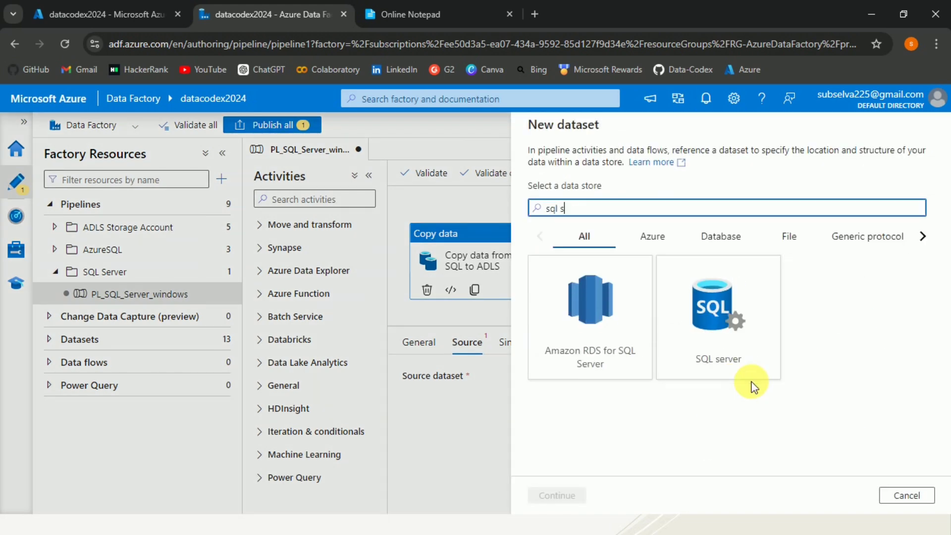
left_click(735, 333)
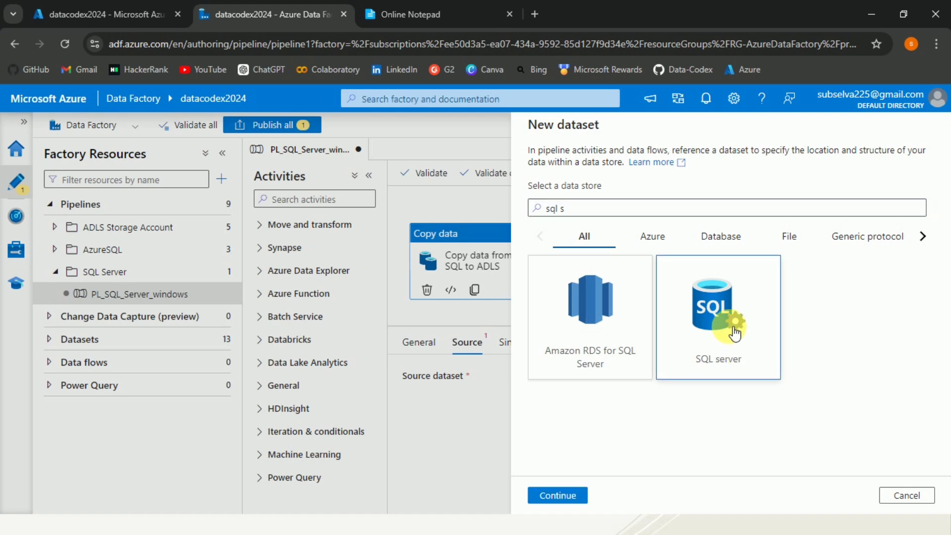
left_click(570, 498)
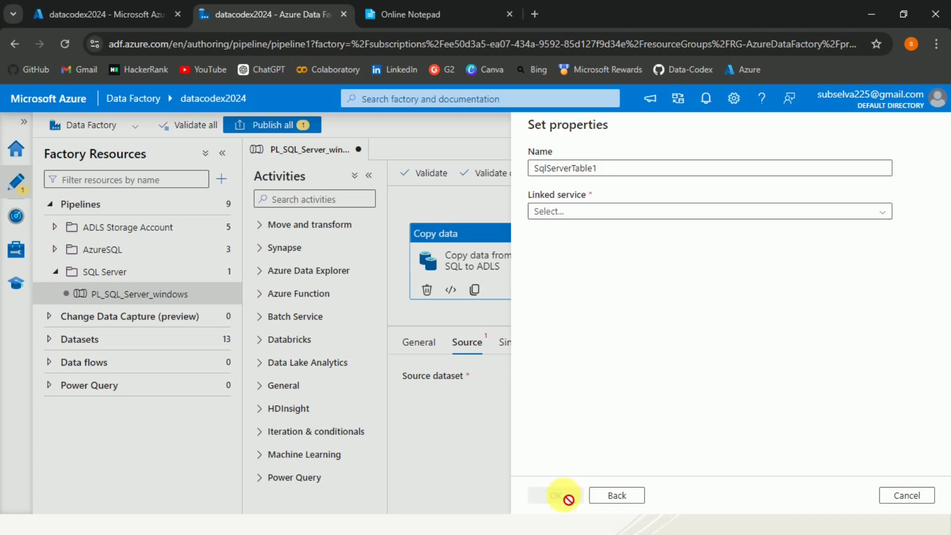
Name the new source dataset "DS_SQL_windows".
left_click(634, 169)
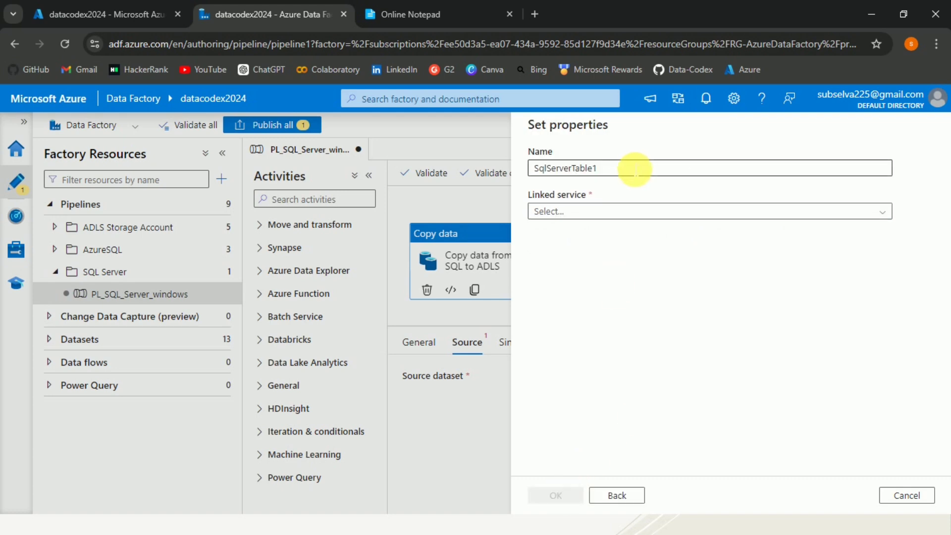
key("ctrl+a")
key("BackSpace")
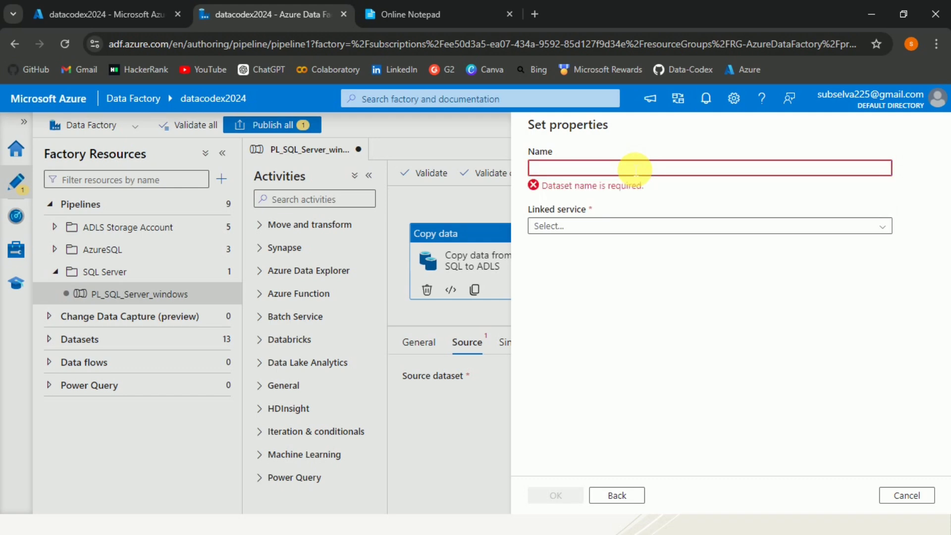
type("DS_")
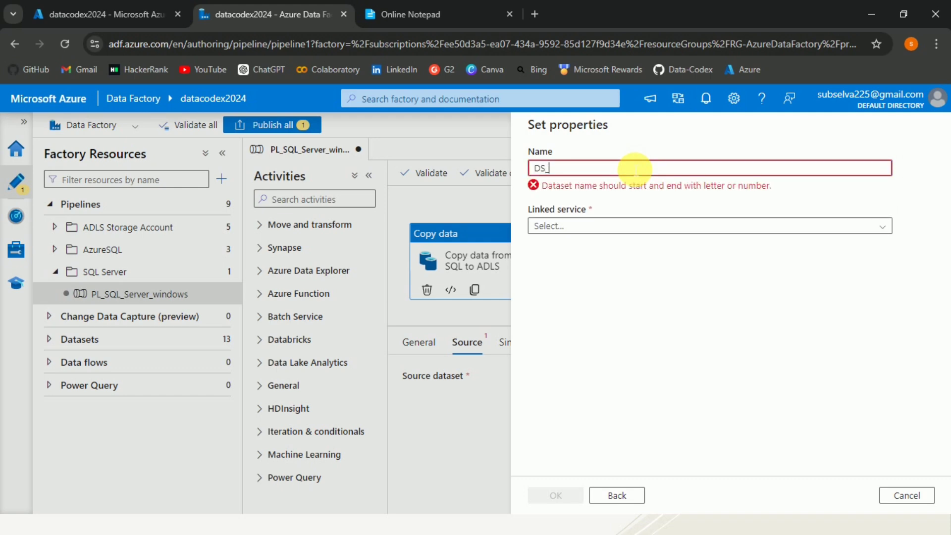
type("SQL")
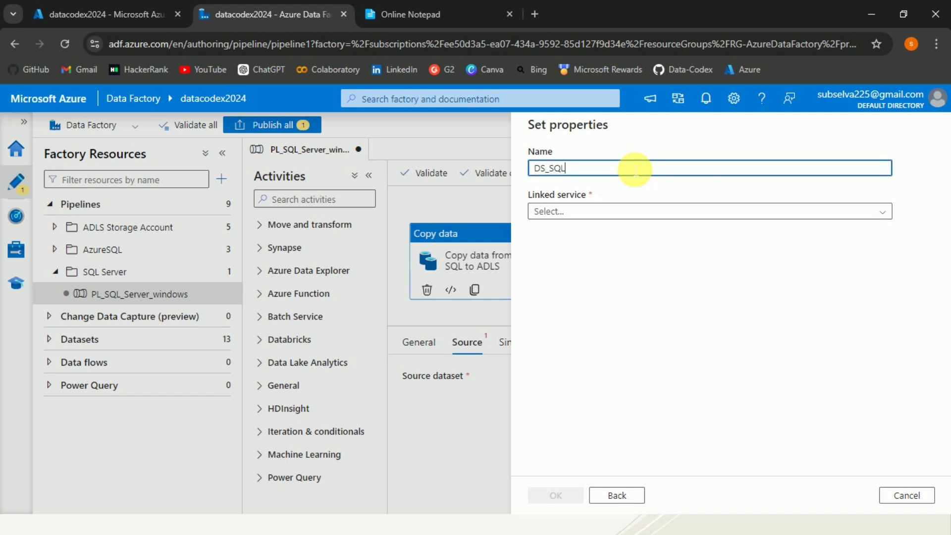
type("_")
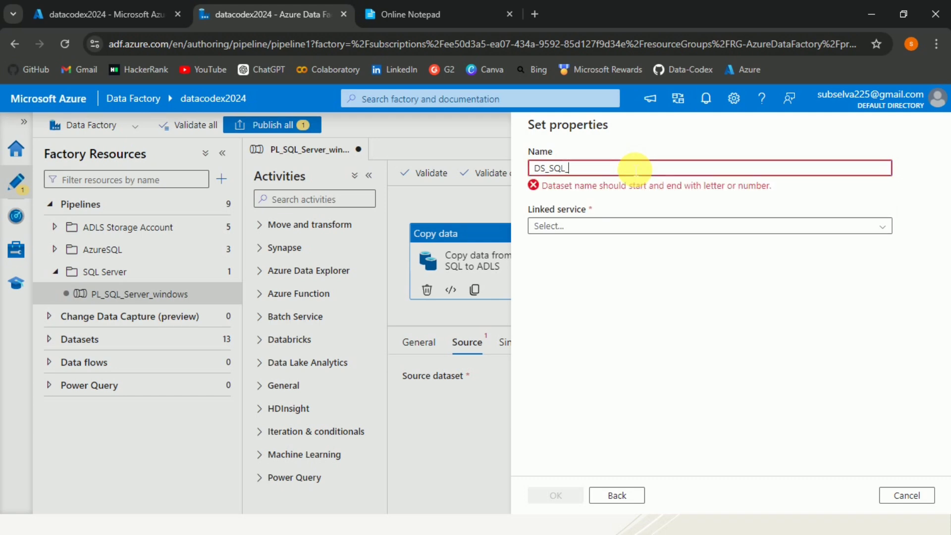
type("windows")
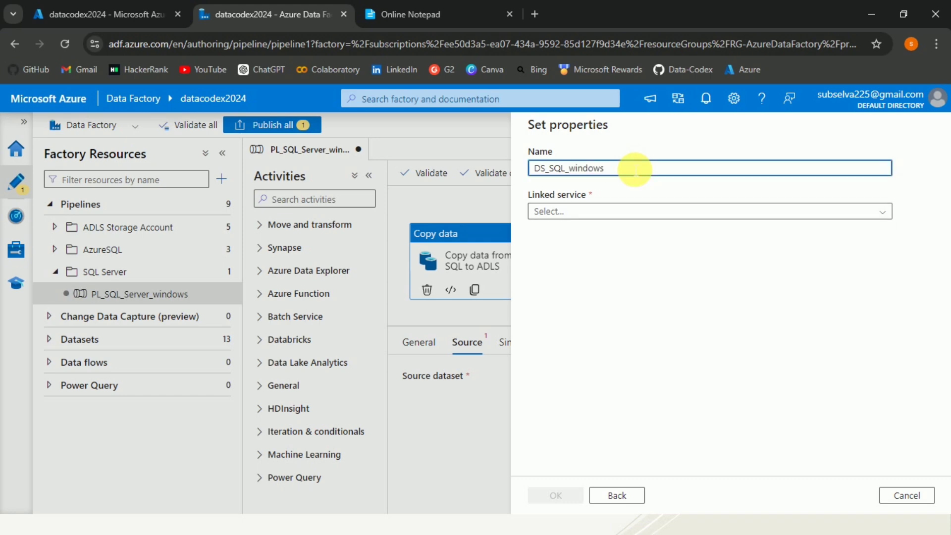
Start a new linked service for the source dataset and name it "LS_SQL_windows".
left_click(629, 211)
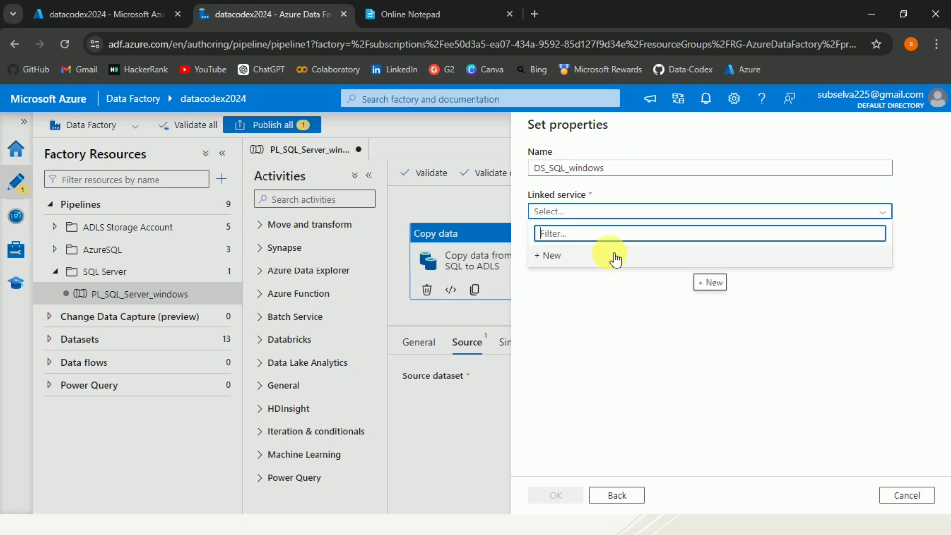
left_click(613, 256)
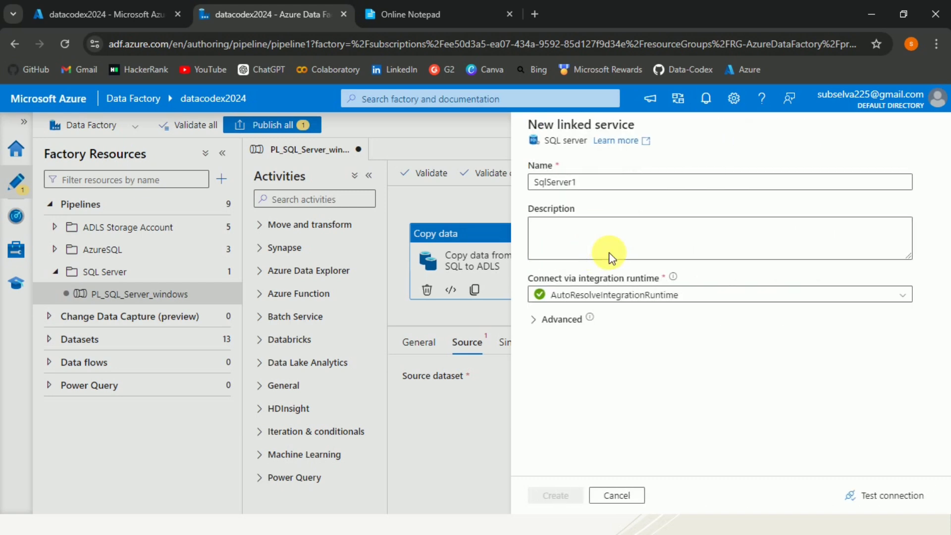
left_click(600, 185)
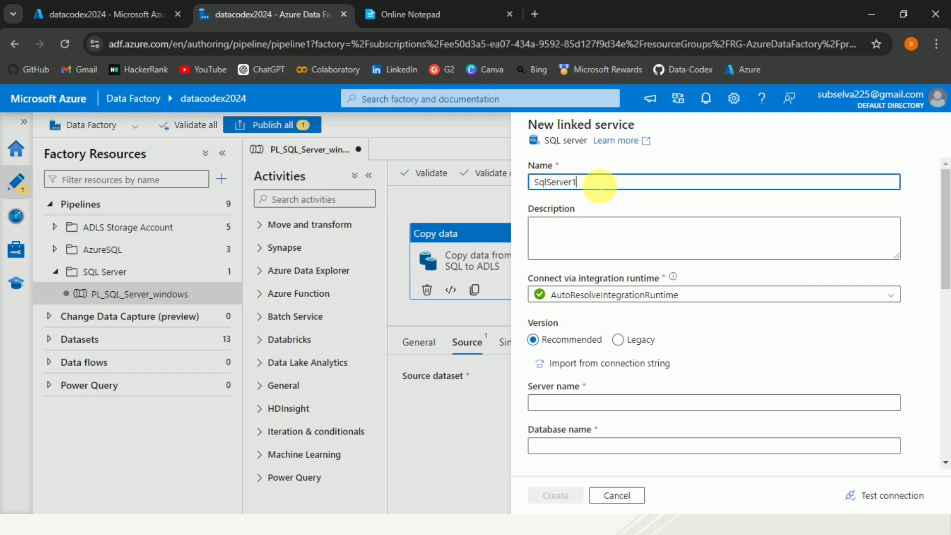
key("ctrl+a")
key("BackSpace")
type("LS_")
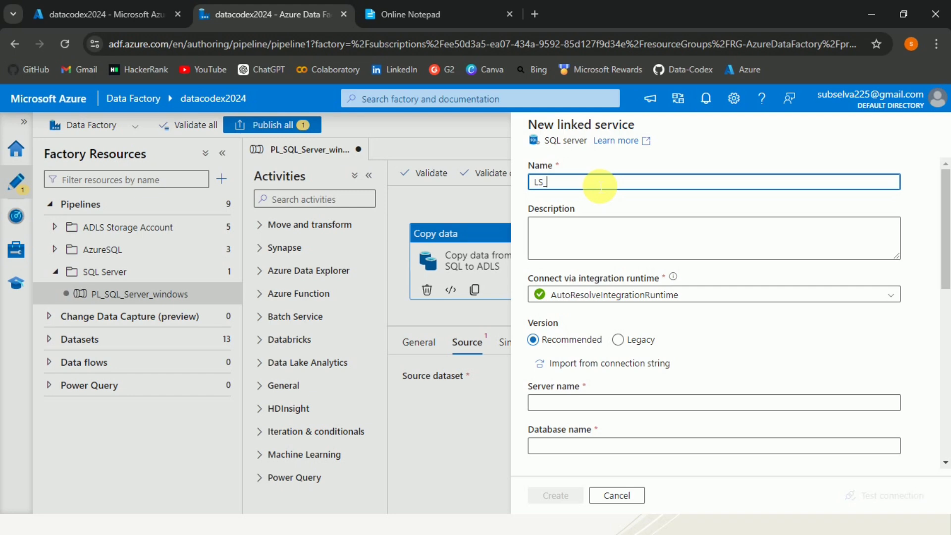
type("SQL_windows")
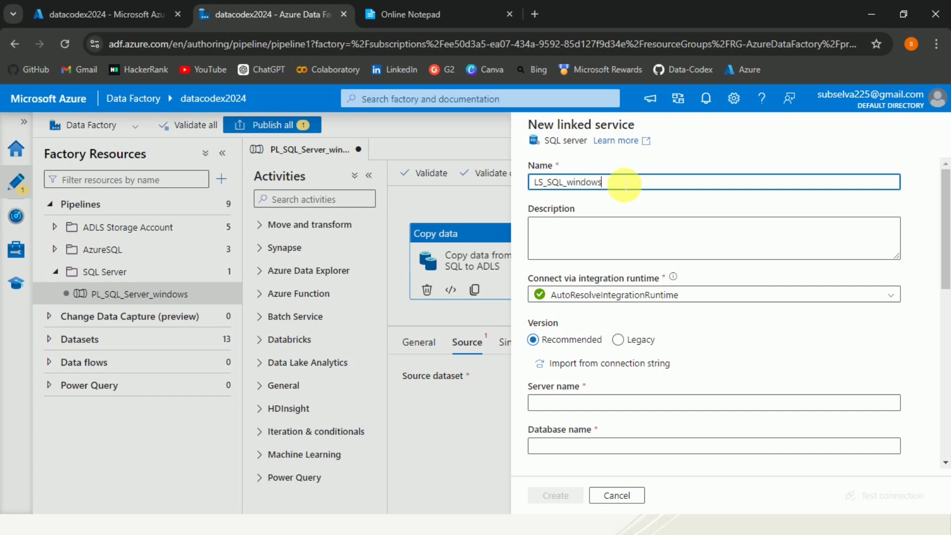
Connect the linked service via the Self-hosted-IR integration runtime and set its authentication type to Windows authentication.
left_click(707, 297)
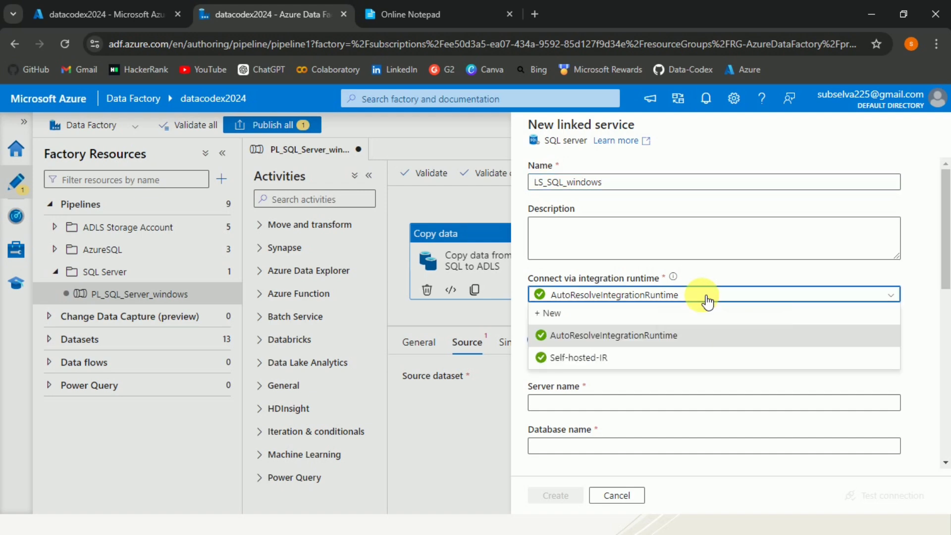
left_click(598, 363)
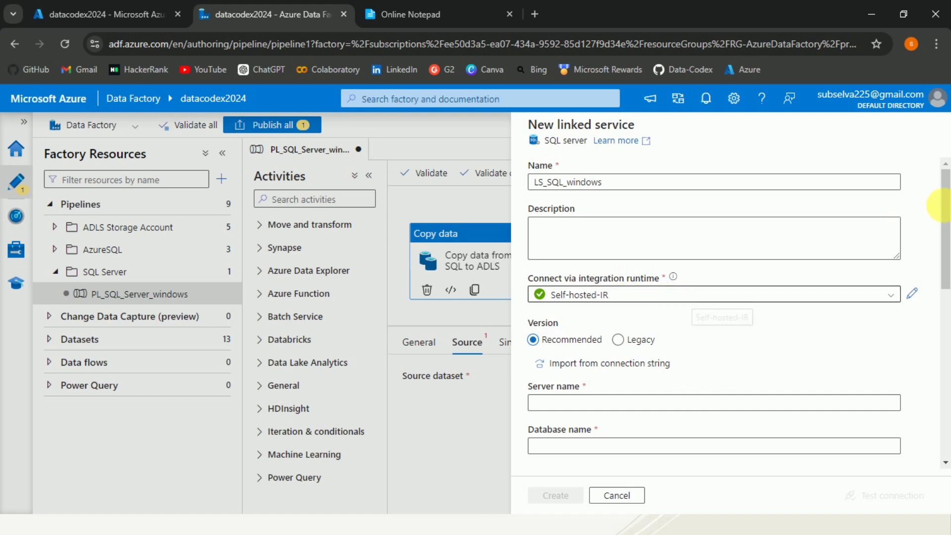
scroll(946, 236, "down", 1)
scroll(946, 236, "down", 3)
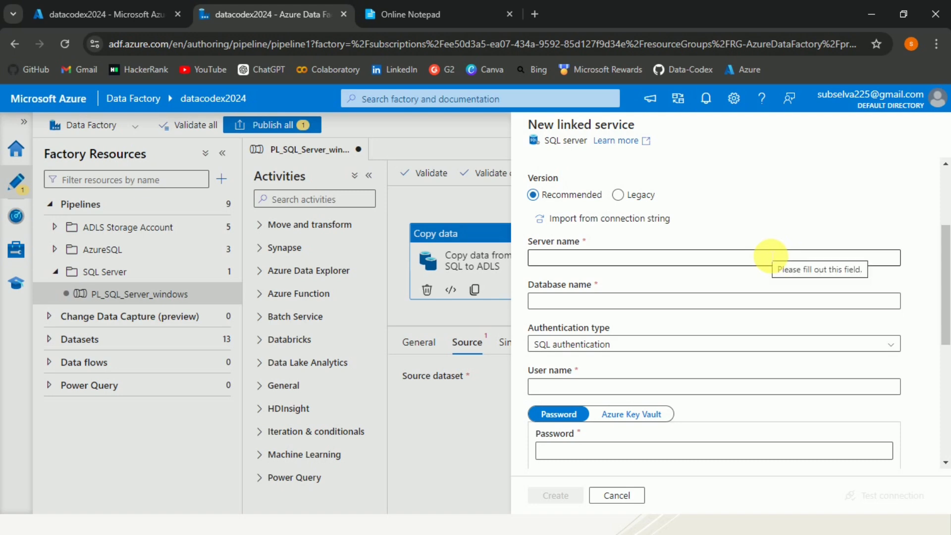
left_click(703, 355)
left_click(677, 385)
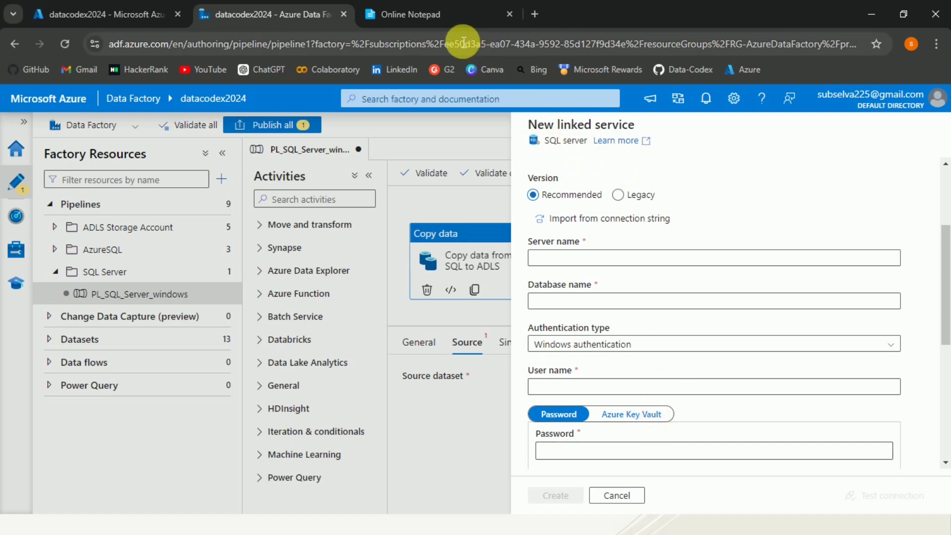
Copy the server name DESKTOP-H2MGEPM\SQLEXPRESS from Online Notepad into the linked service and enter TestDB as the database name.
left_click(442, 16)
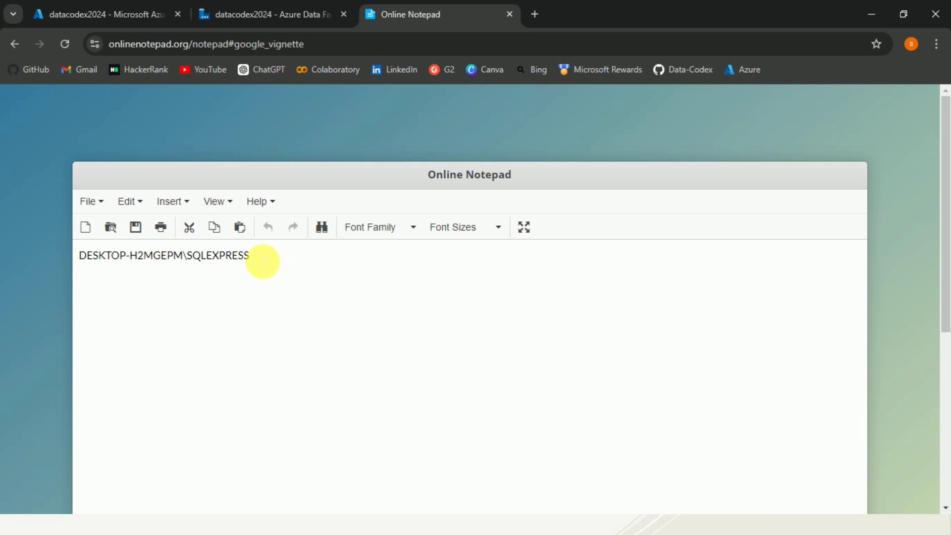
left_click_drag(263, 261, 84, 268)
key("ctrl+c")
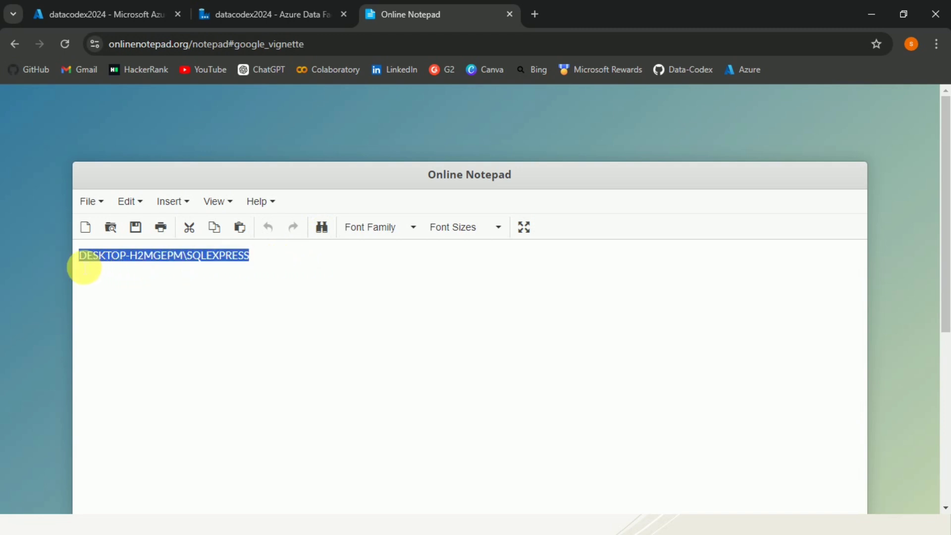
left_click(284, 10)
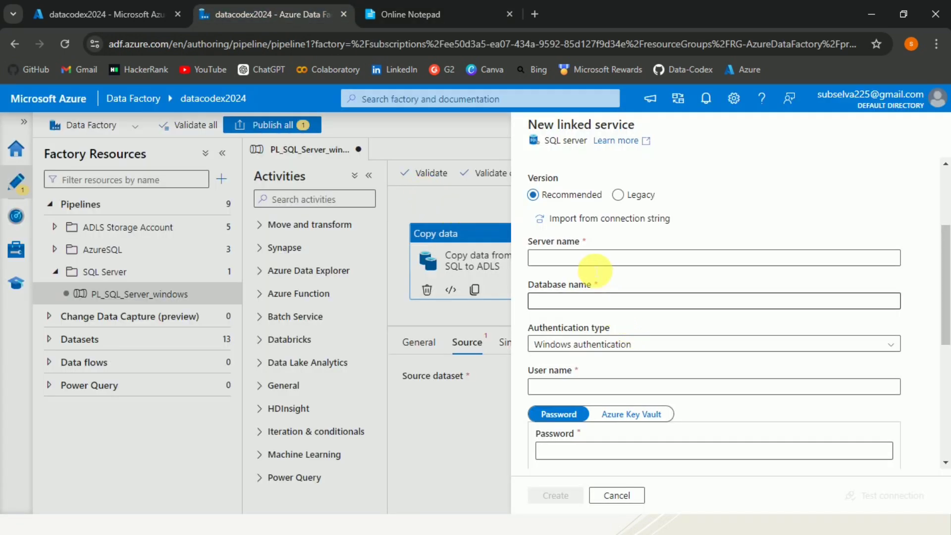
left_click(593, 259)
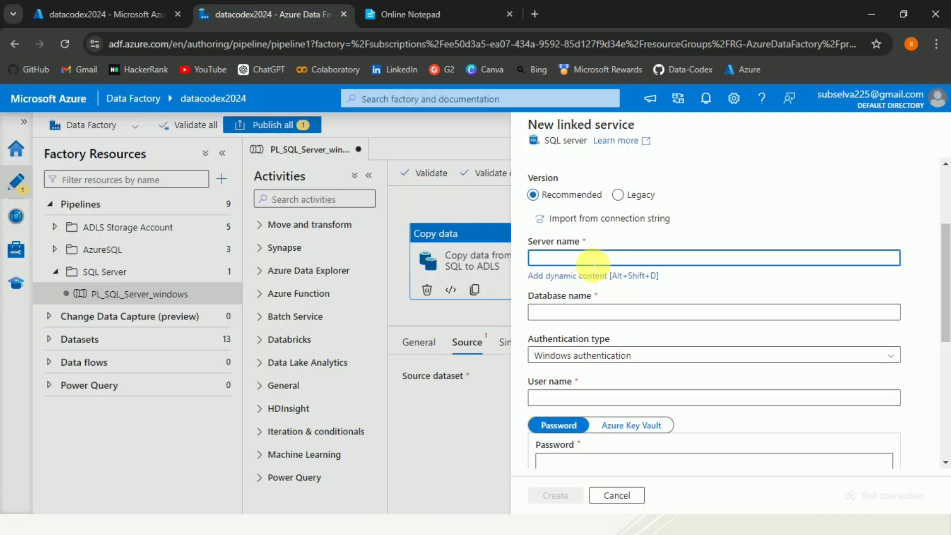
key("ctrl+v")
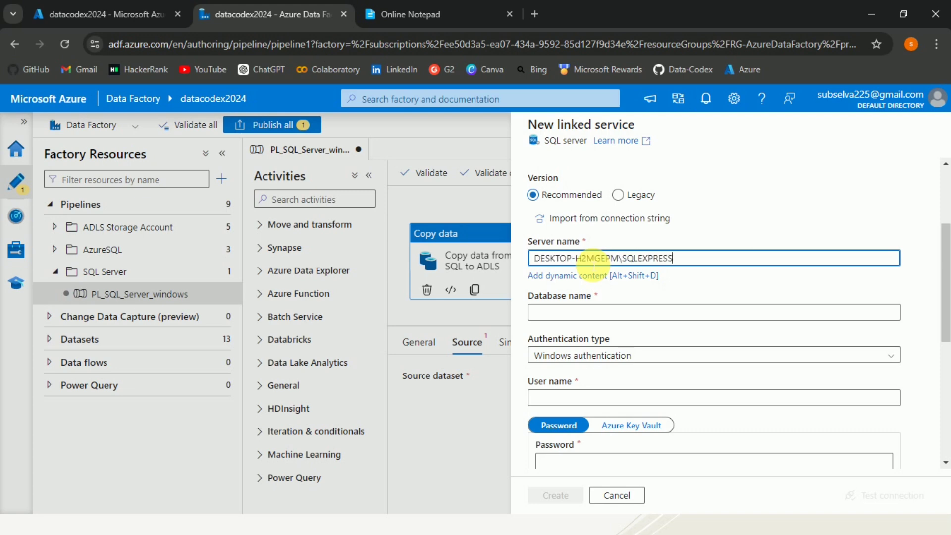
left_click(599, 312)
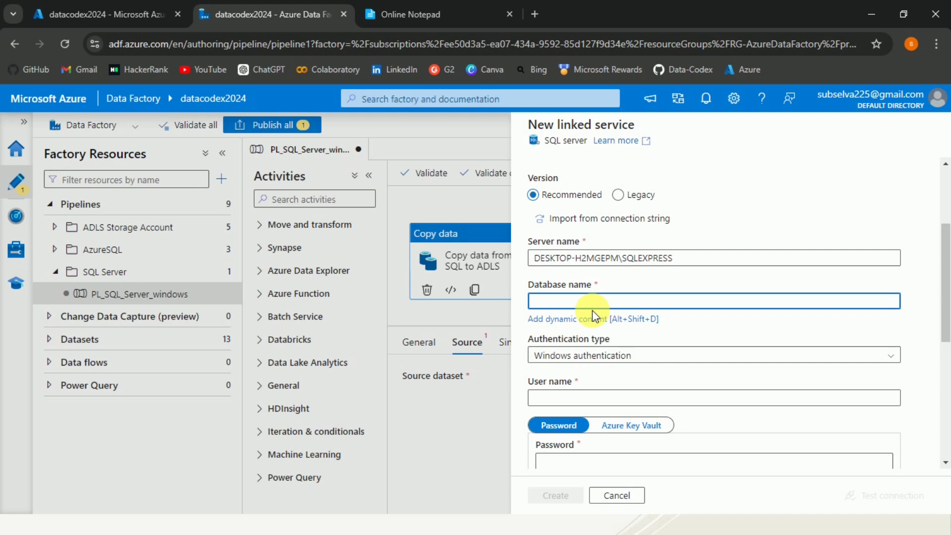
type("TestDB")
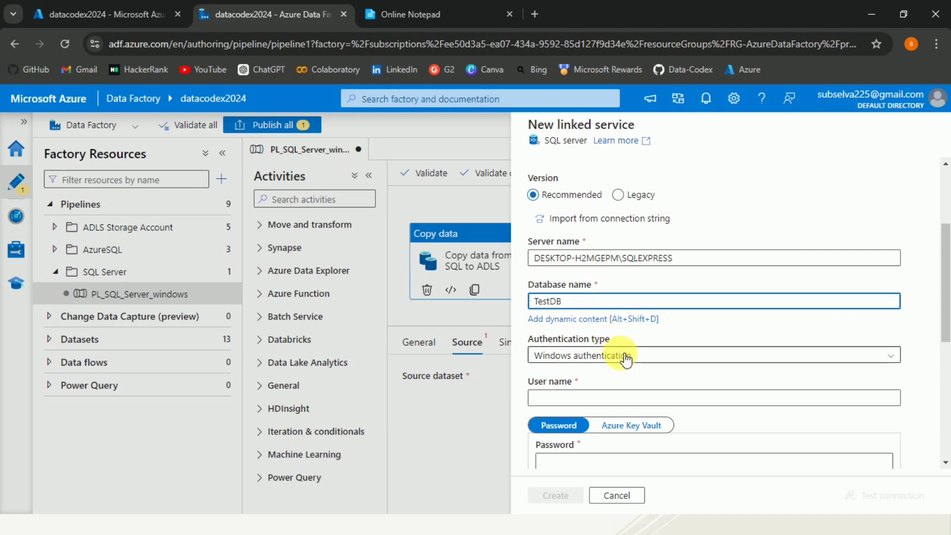
Set the linked service's user name to DESKTOP-H2MGEPM\home, reusing the copied server name.
left_click(620, 399)
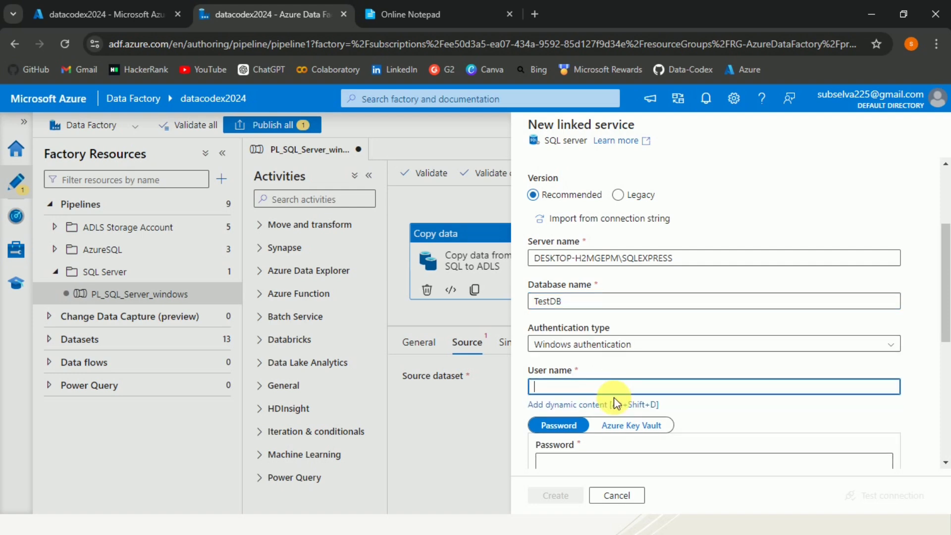
key("ctrl+v")
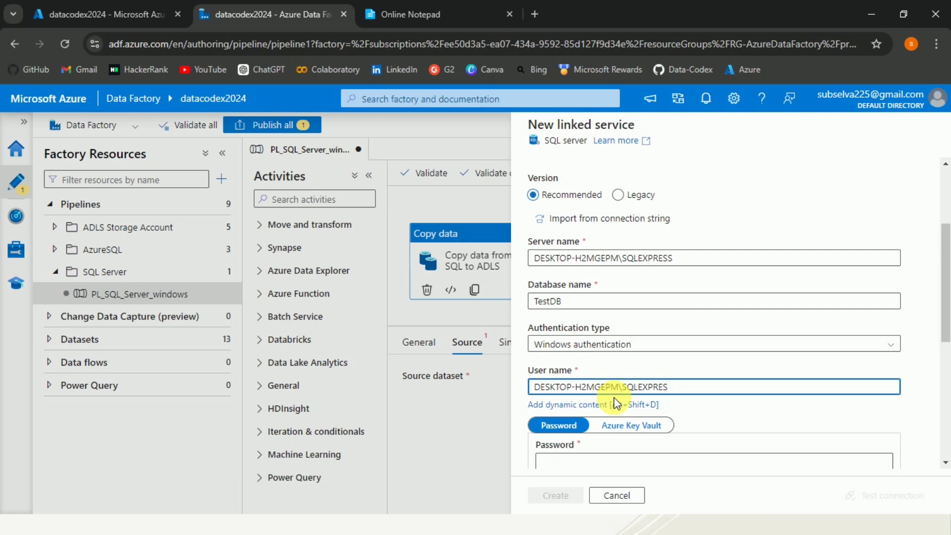
key("BackSpace")
key("BackSpace")
key("BackSpace")
key("BackSpace")
key("BackSpace")
key("BackSpace")
key("BackSpace")
type("home")
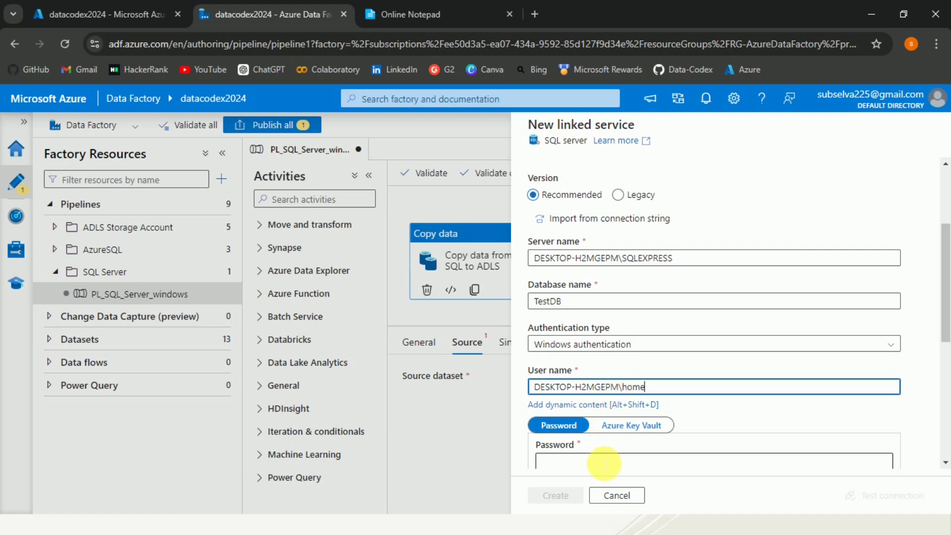
Enter the Windows account password in the linked service's Password field.
left_click(604, 463)
type("***")
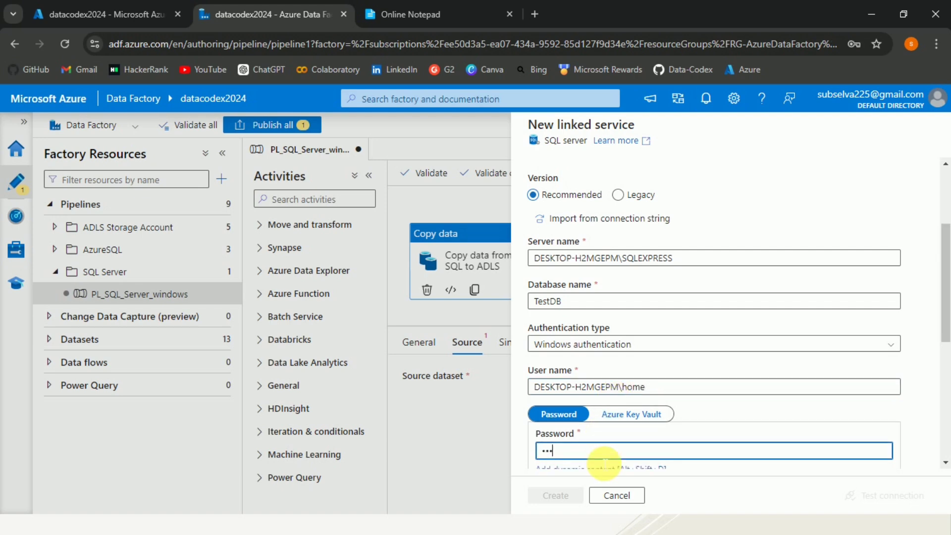
type("***")
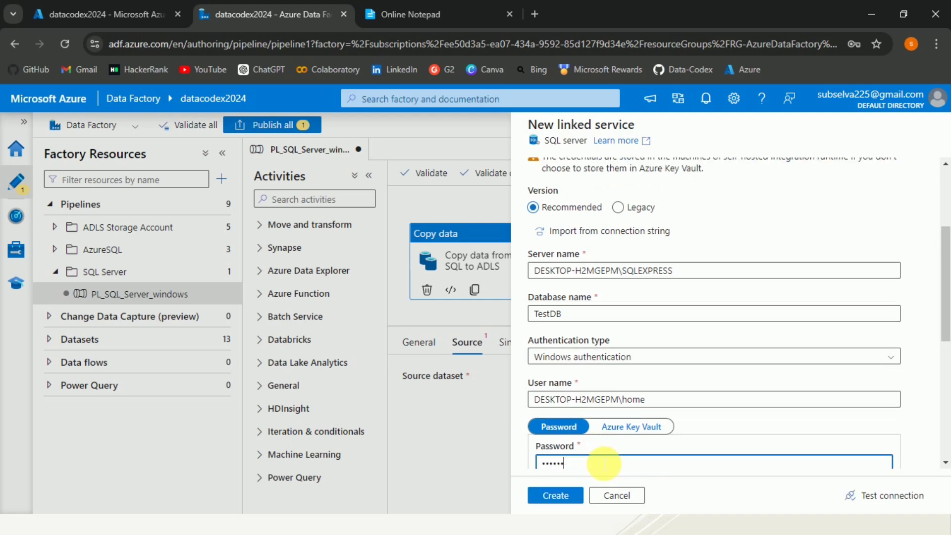
type("***")
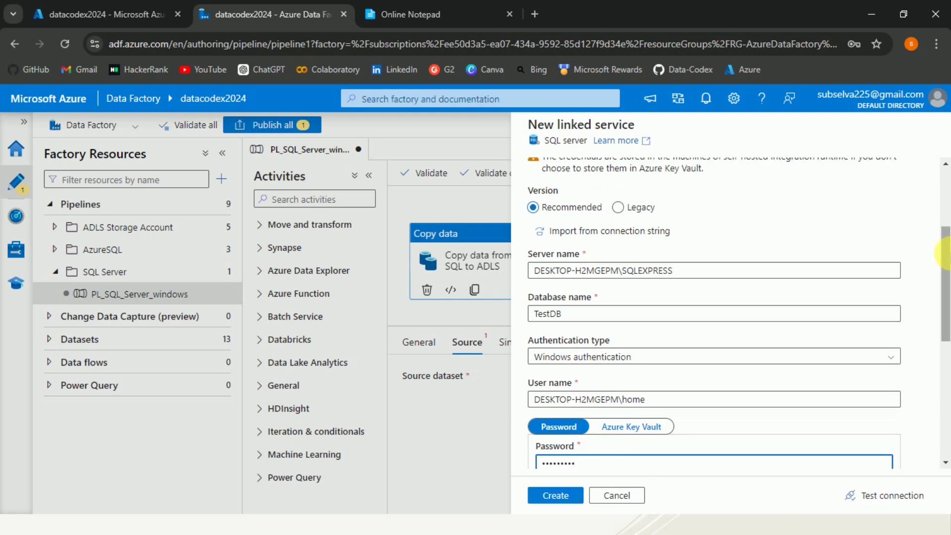
Set the linked service's Encrypt option to Optional and test the connection.
left_click_drag(947, 261, 943, 334)
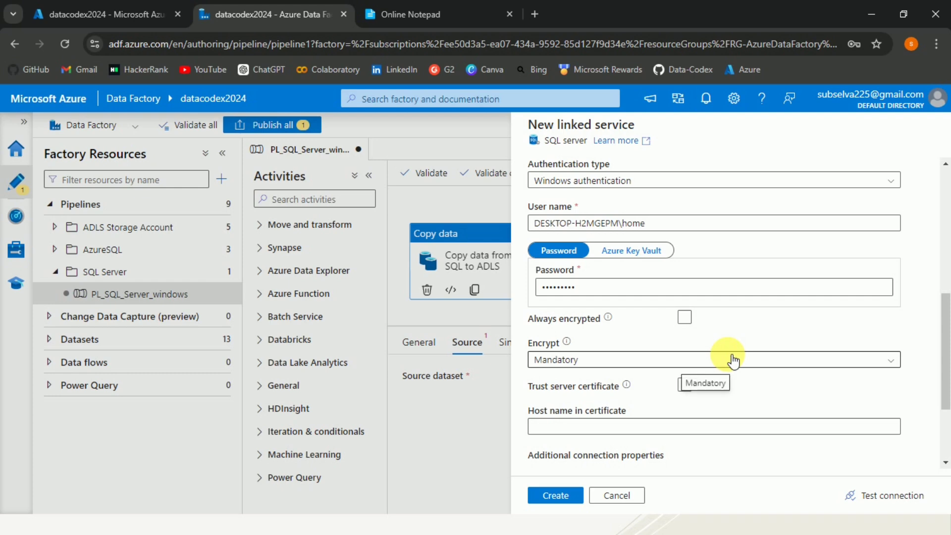
left_click(764, 365)
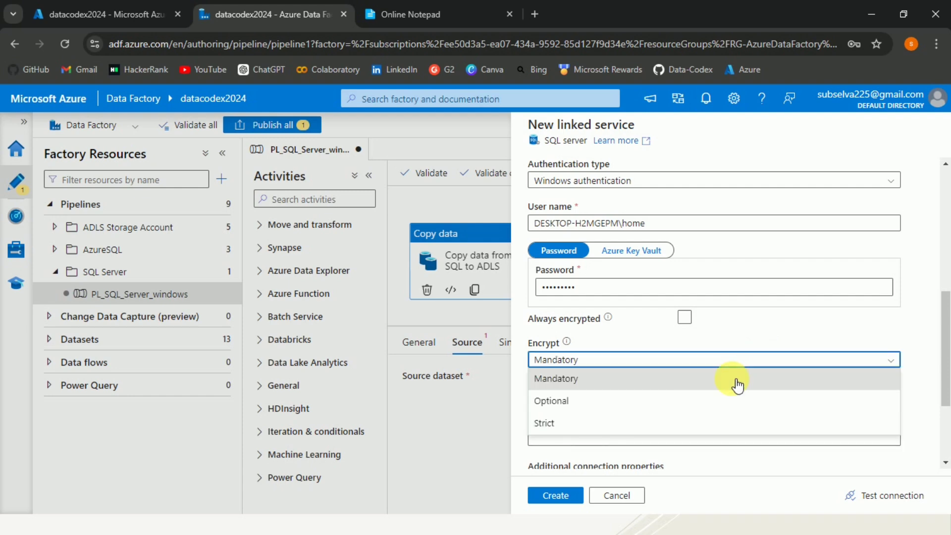
left_click(630, 411)
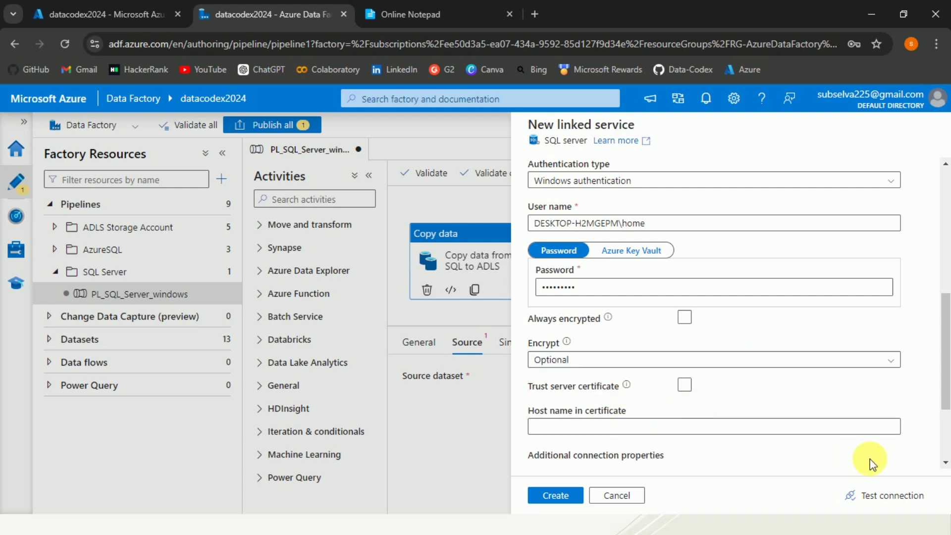
left_click(868, 495)
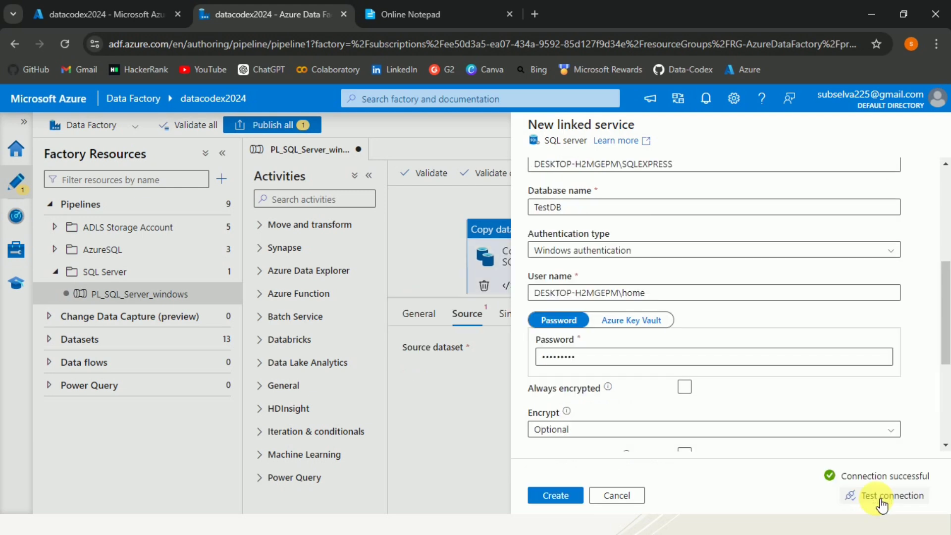
Create the linked service and complete the source dataset with the dbo.Employee table.
left_click(569, 495)
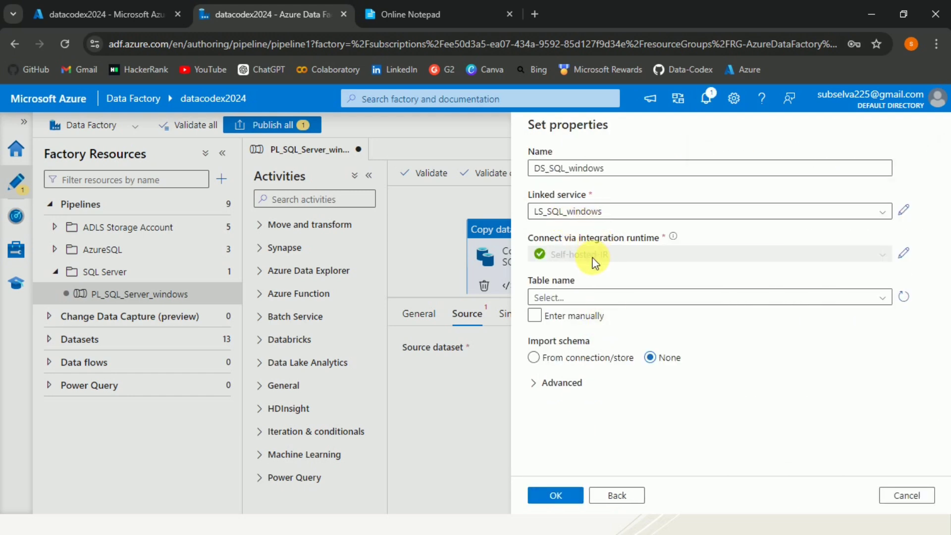
left_click(592, 299)
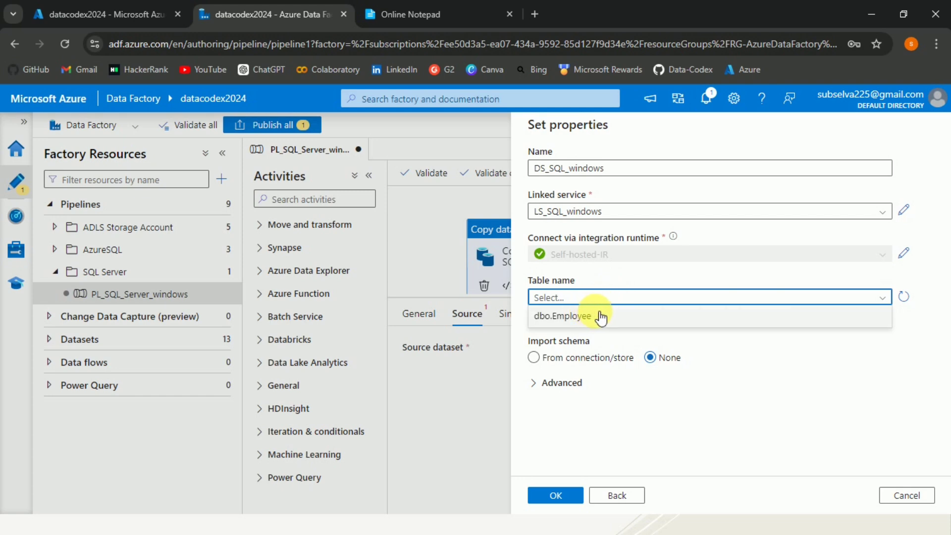
left_click(604, 317)
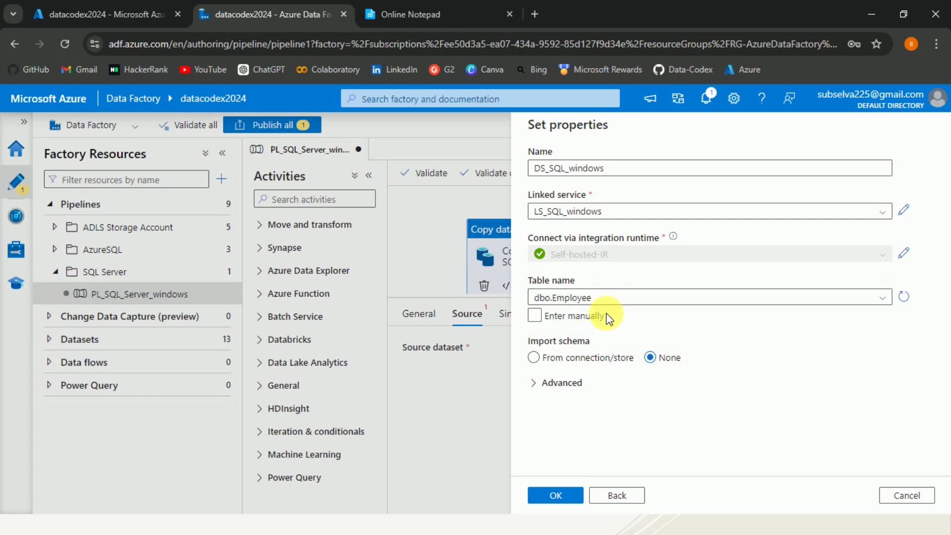
left_click(557, 501)
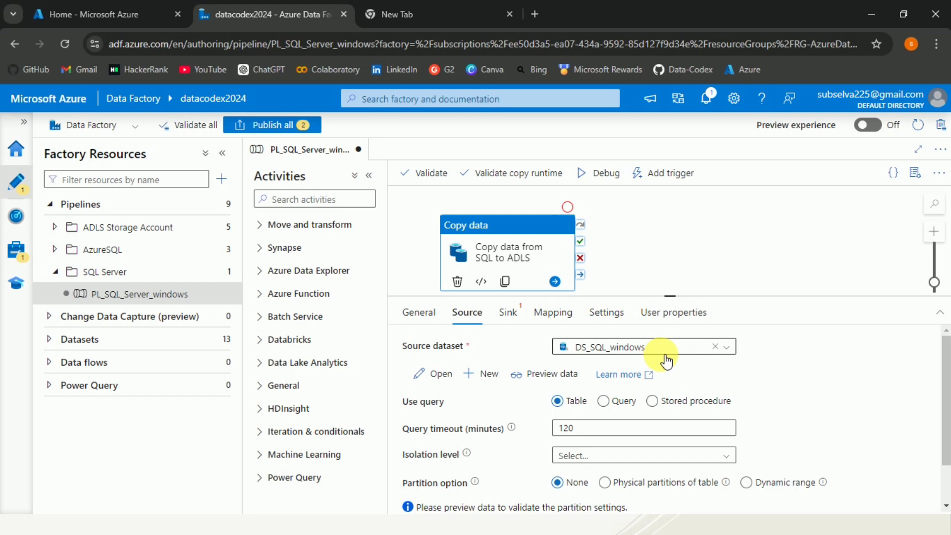
Start a new sink dataset for the copy activity with Azure Data Lake Storage Gen2 as its data store.
left_click(509, 312)
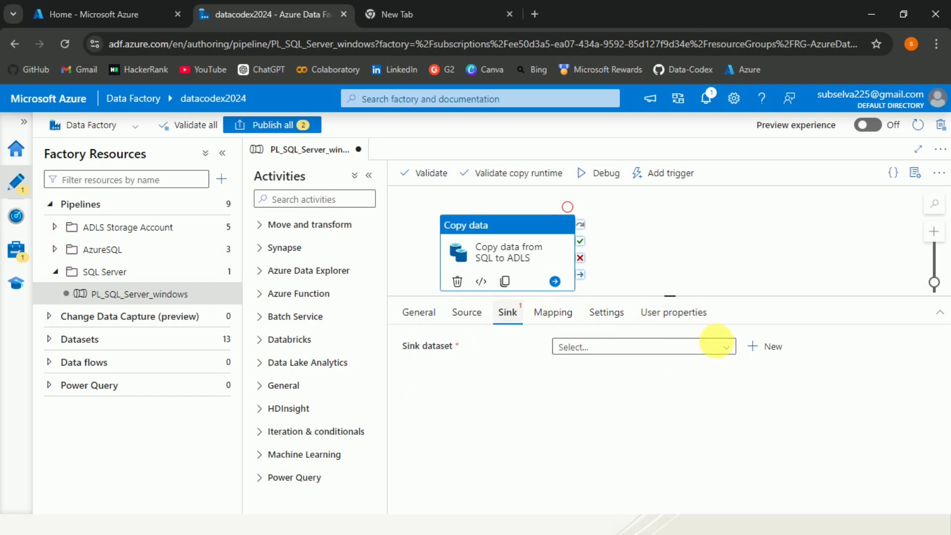
left_click(771, 353)
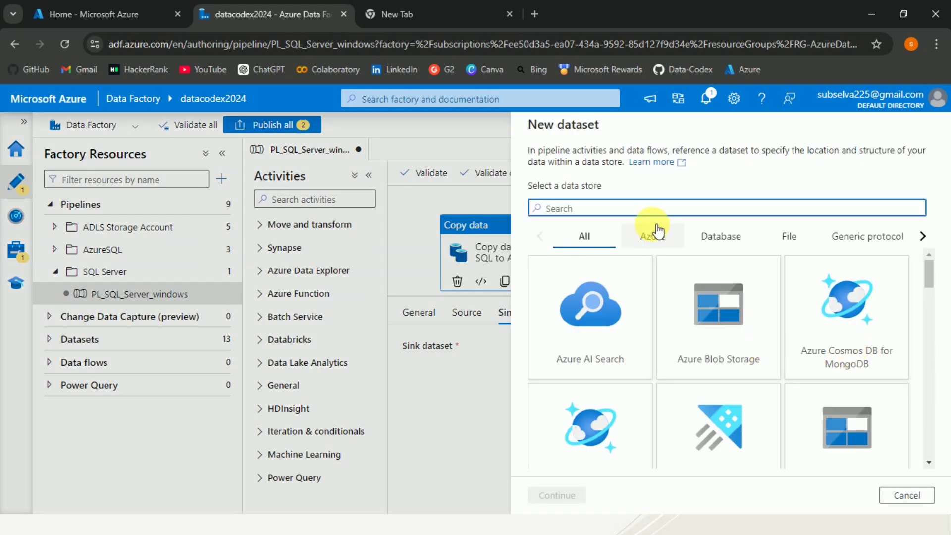
left_click_drag(926, 266, 925, 279)
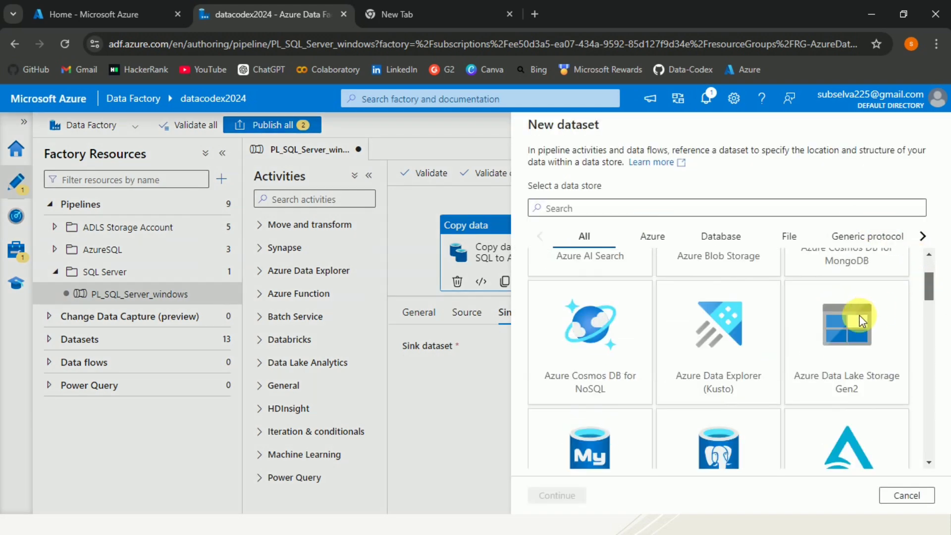
left_click(800, 364)
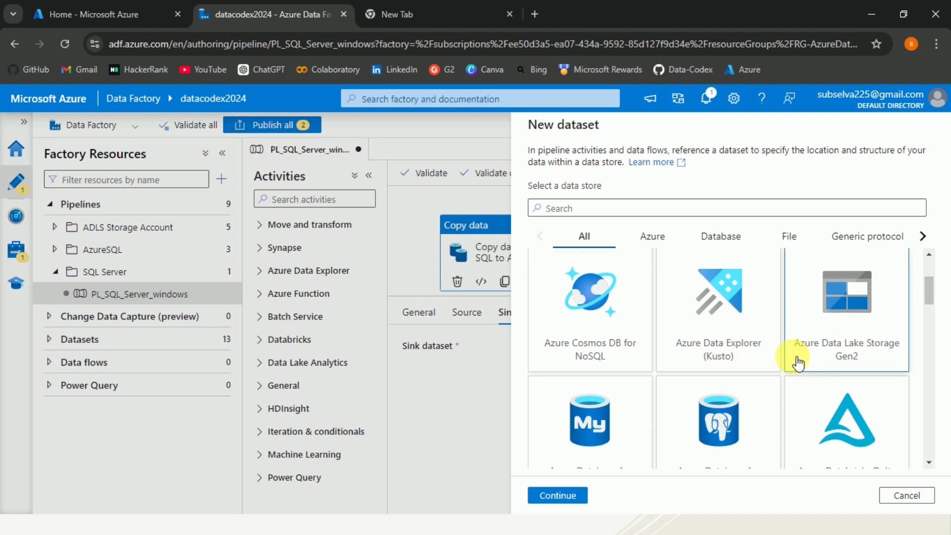
left_click(553, 496)
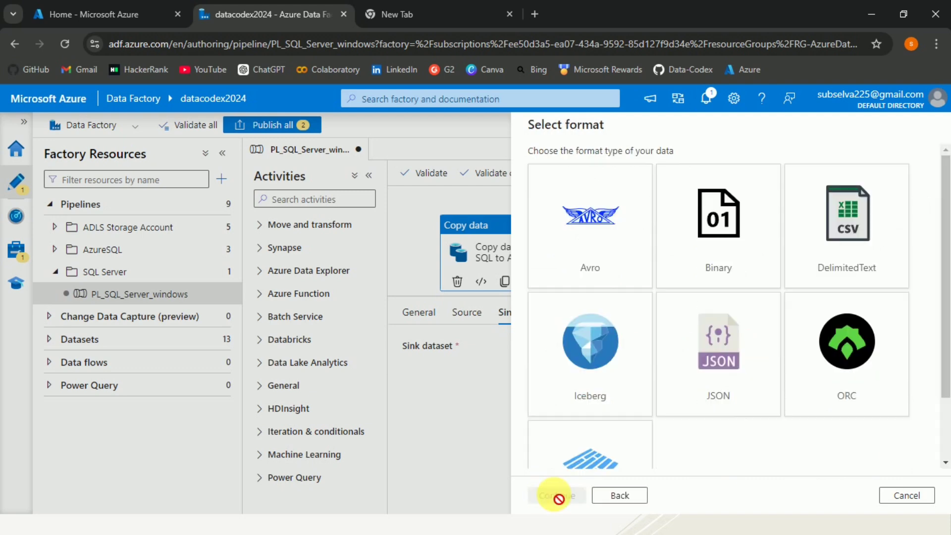
Choose the DelimitedText format for the sink dataset and name it DS_Emp_SQLServer.
left_click(845, 242)
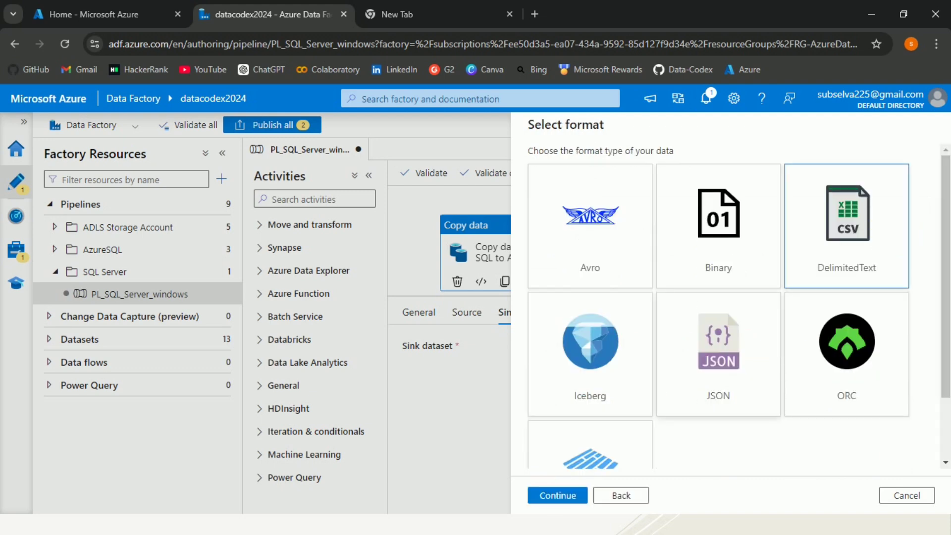
left_click(565, 494)
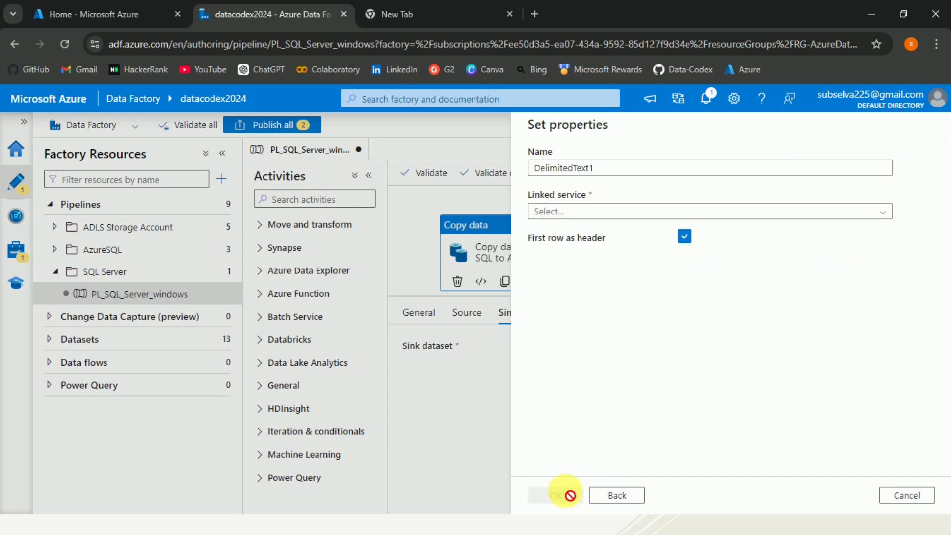
left_click_drag(625, 175, 529, 174)
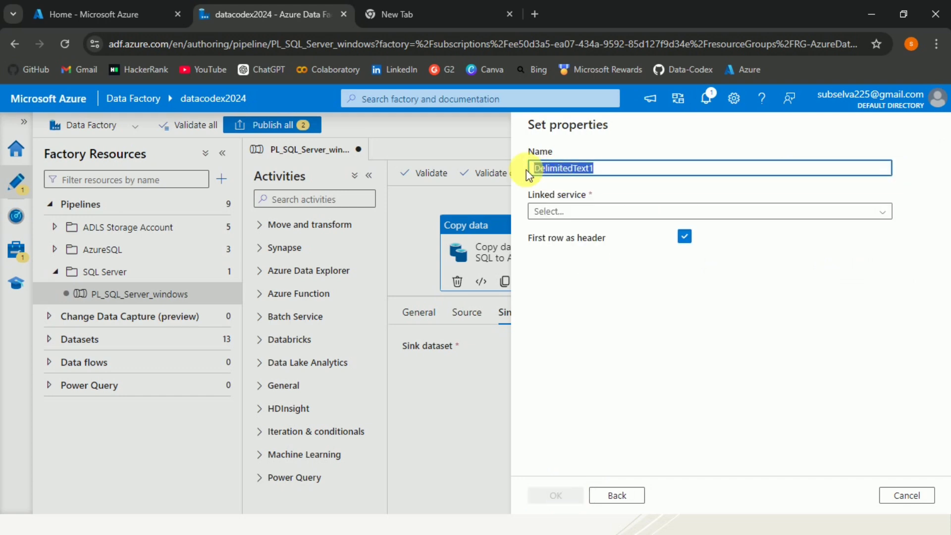
type("DS")
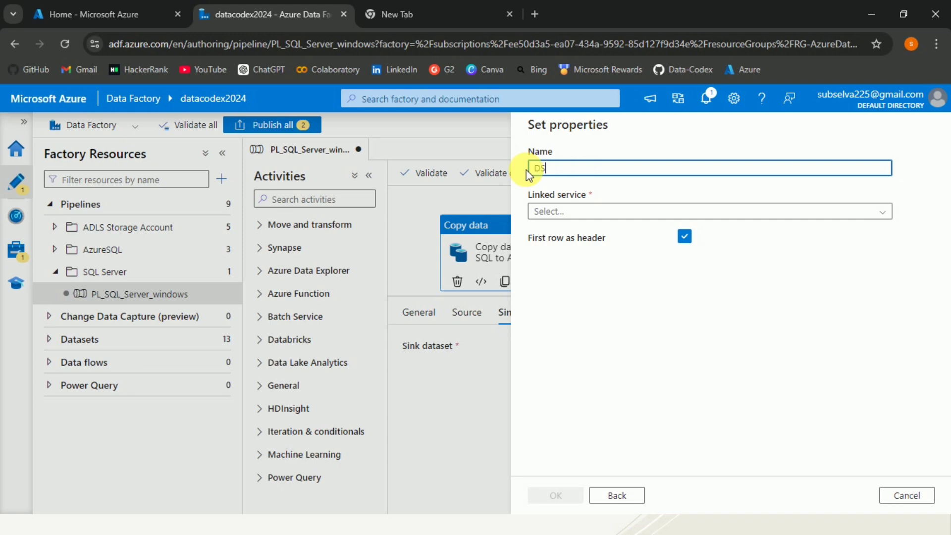
type("_Emp_SQLSErver")
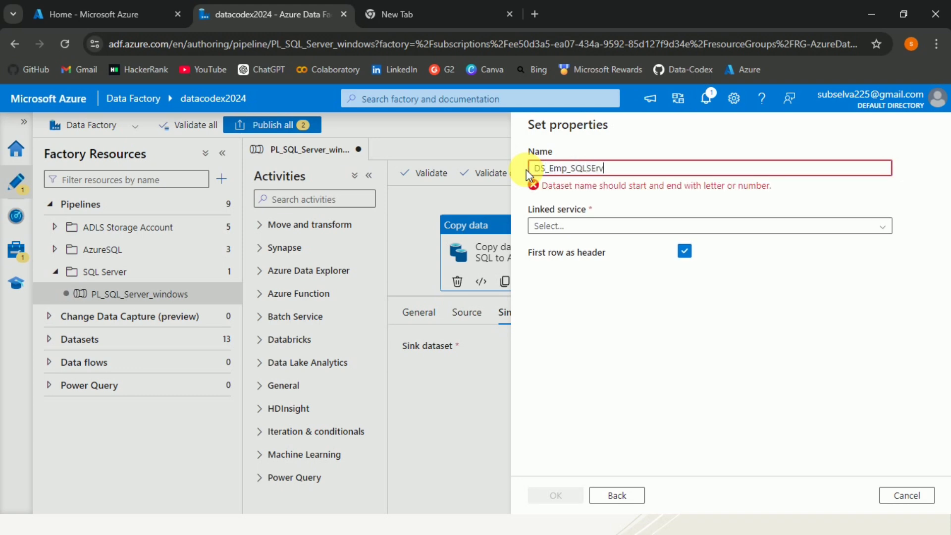
key("BackSpace")
key("BackSpace")
key("BackSpace")
key("BackSpace")
key("BackSpace")
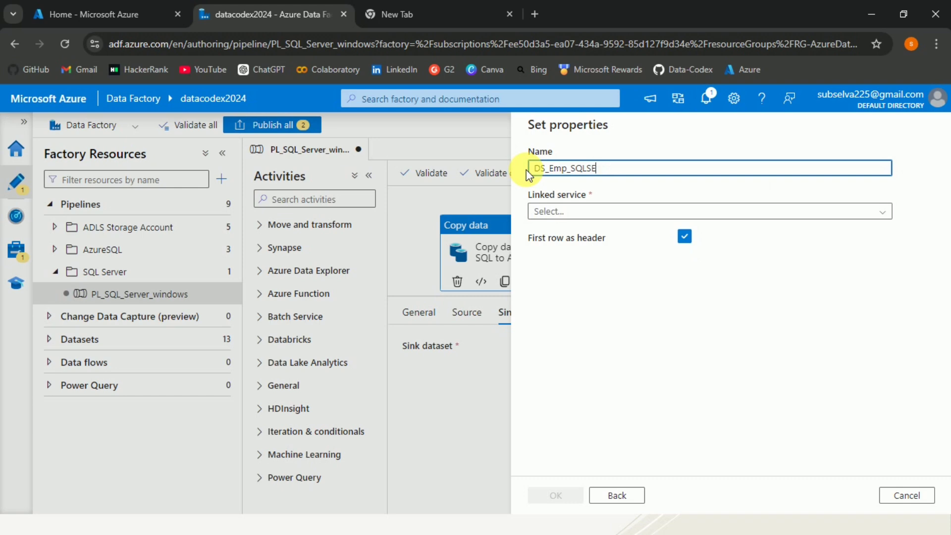
type("erver")
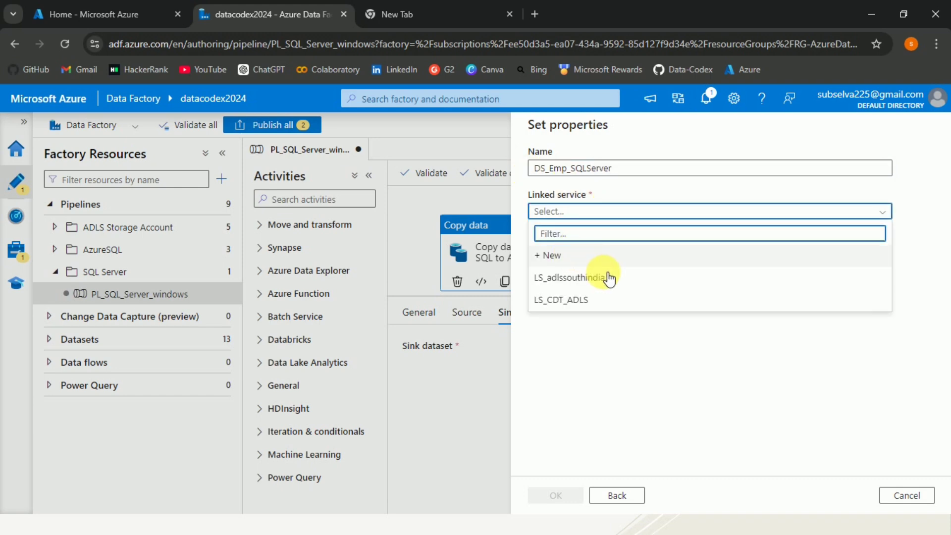
Set the sink dataset's linked service to LS_adlssouthindia and review its connection settings without changing them.
left_click(585, 277)
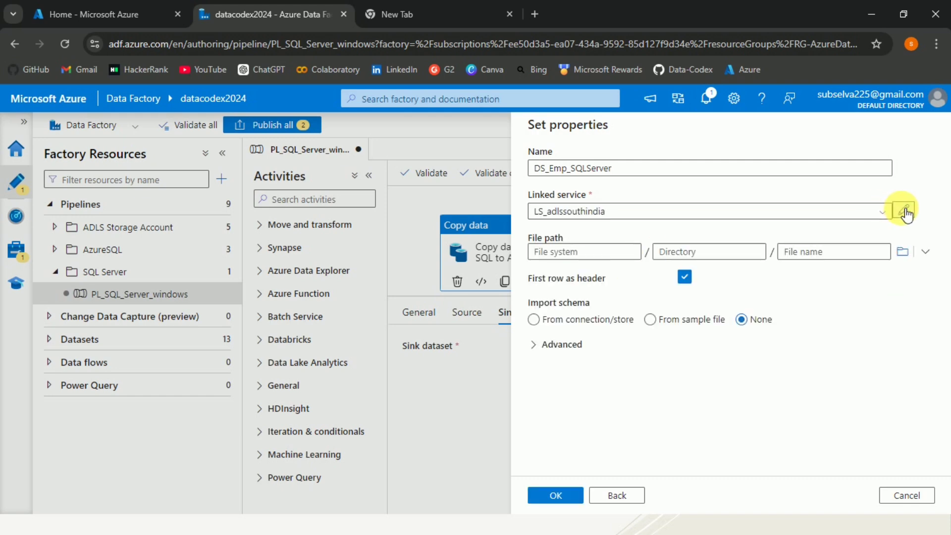
left_click(904, 212)
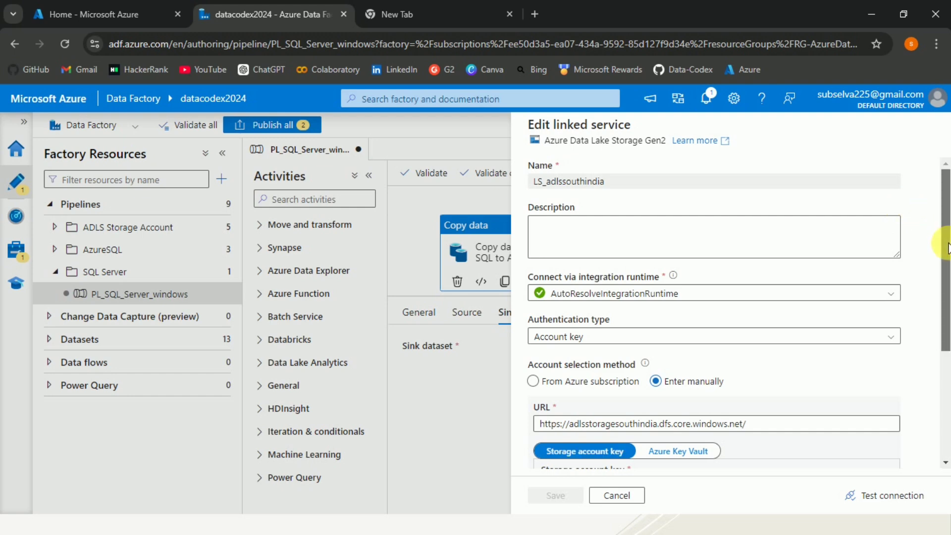
scroll(947, 246, "down", 3)
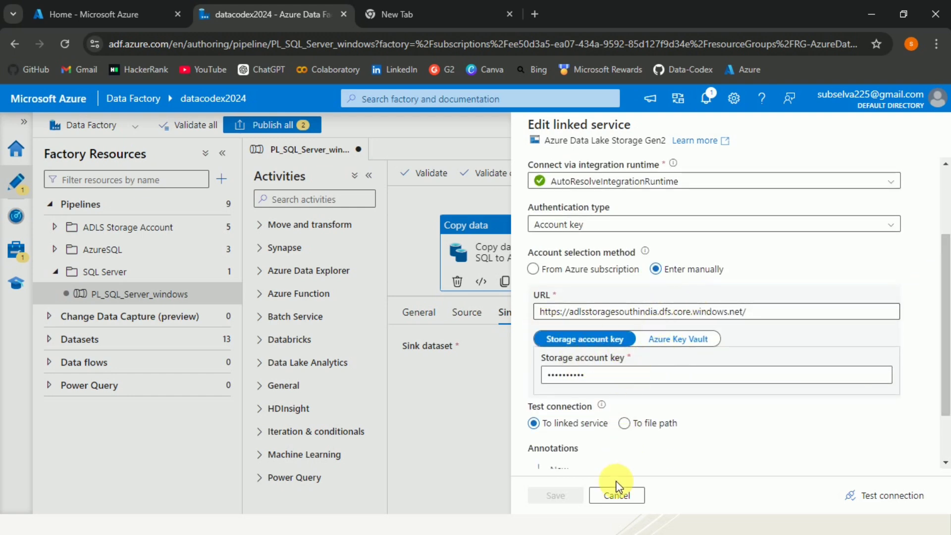
left_click(616, 494)
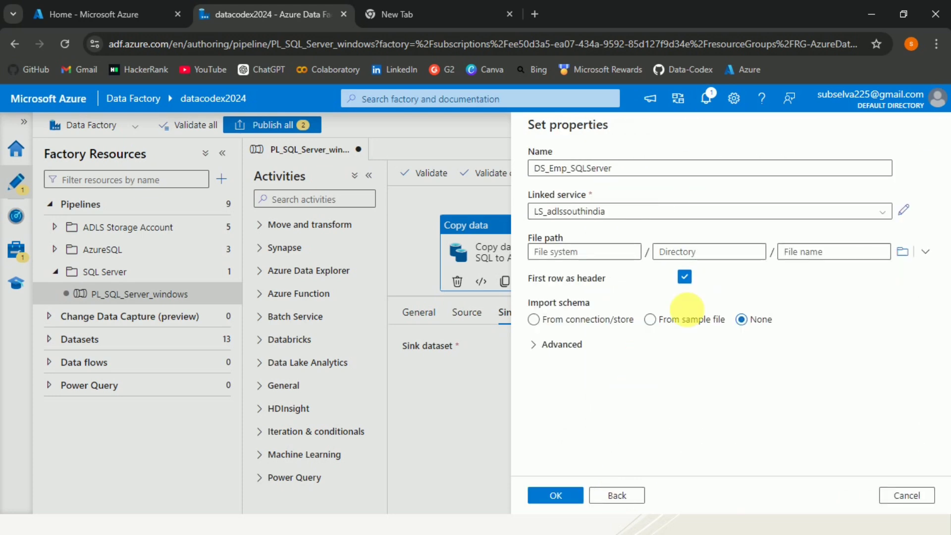
Set the sink dataset's file path to the output folder in sample, with Emp.csv as the file name.
left_click(904, 248)
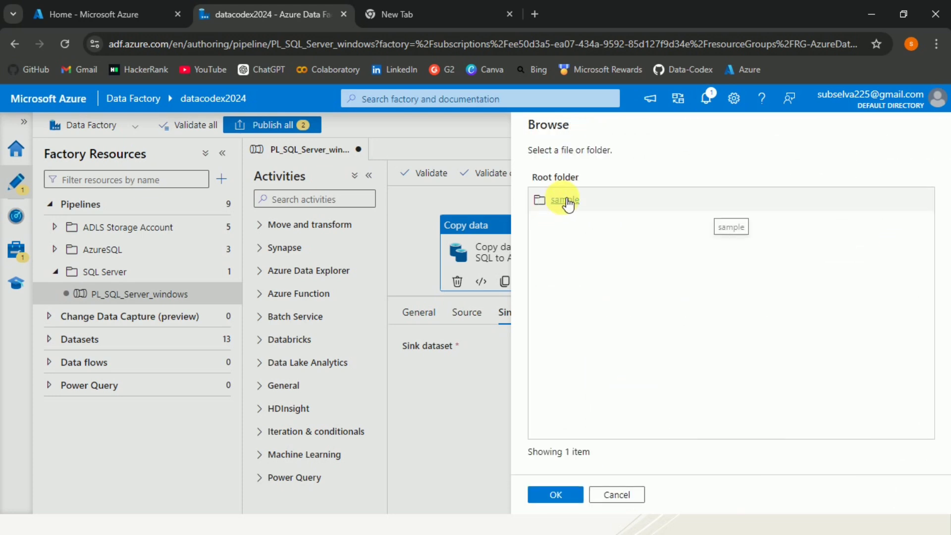
left_click(565, 200)
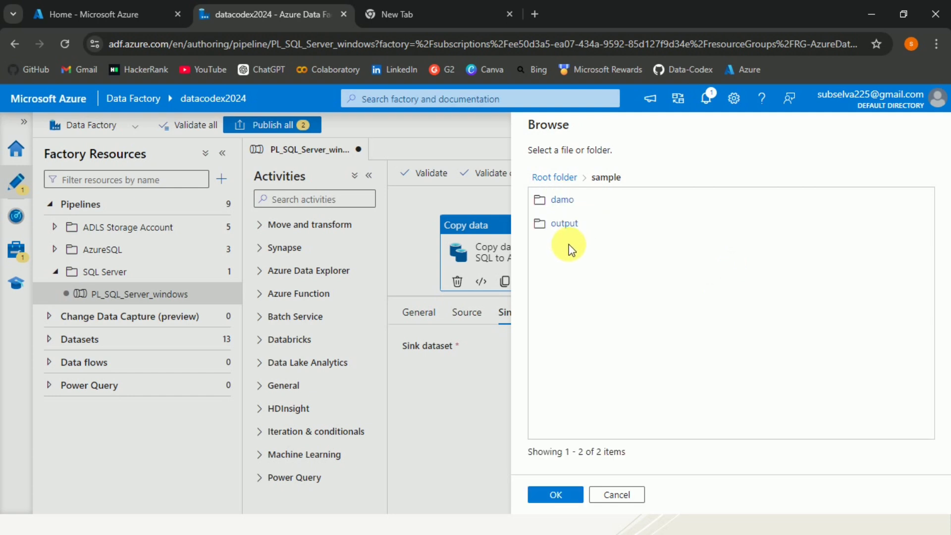
left_click(565, 224)
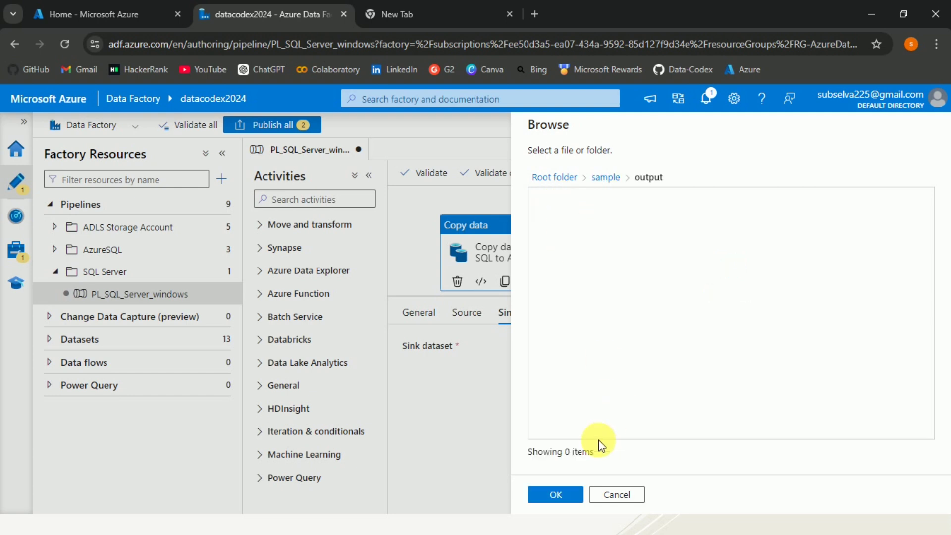
left_click(555, 493)
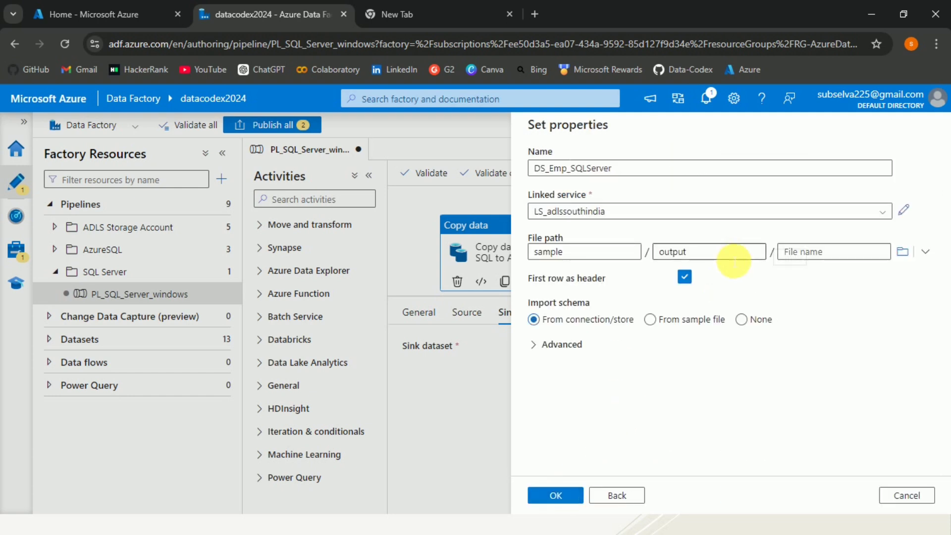
left_click(818, 251)
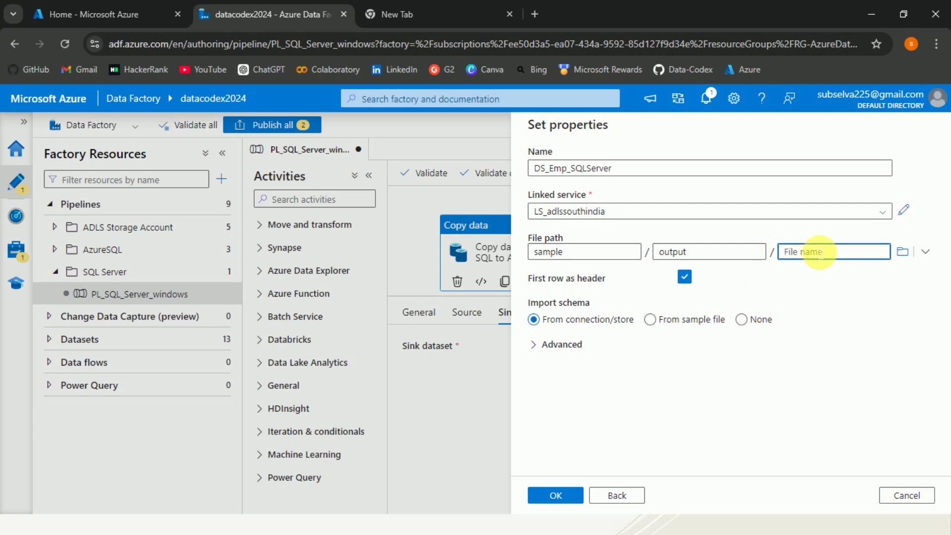
type("Emp.csv")
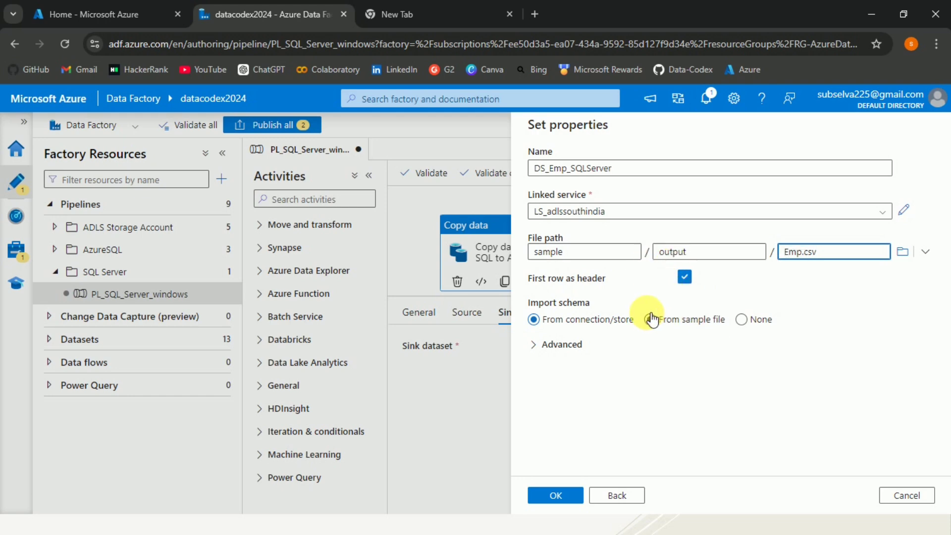
Set the sink dataset's schema import to None and create the dataset.
left_click(828, 348)
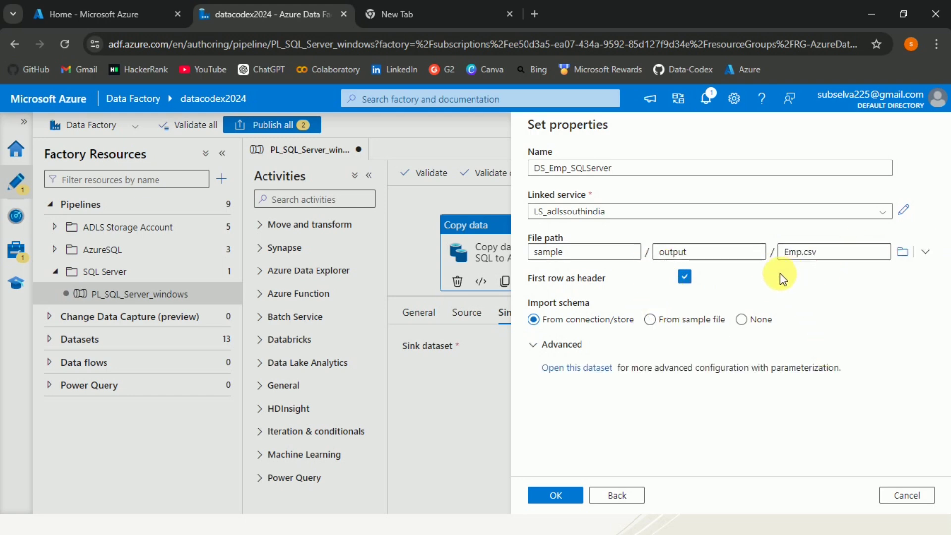
left_click(748, 320)
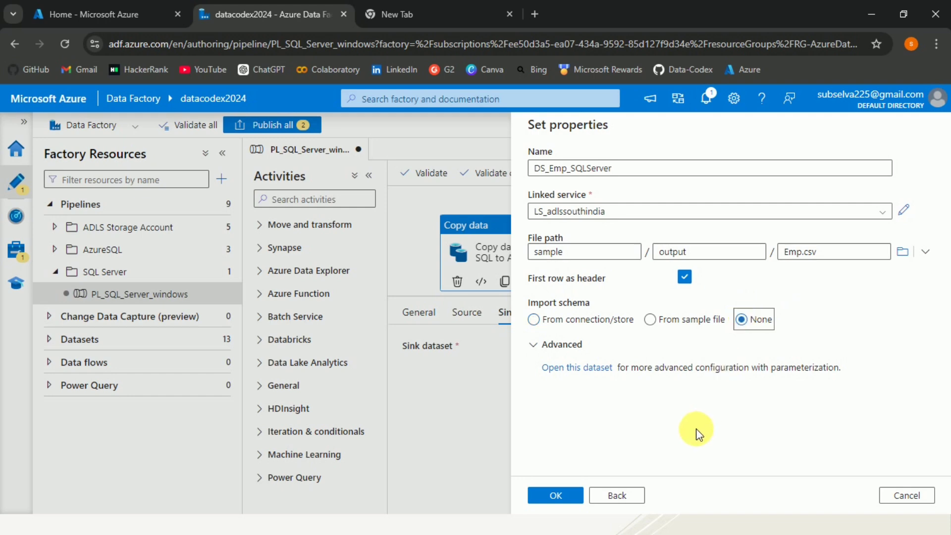
left_click(569, 496)
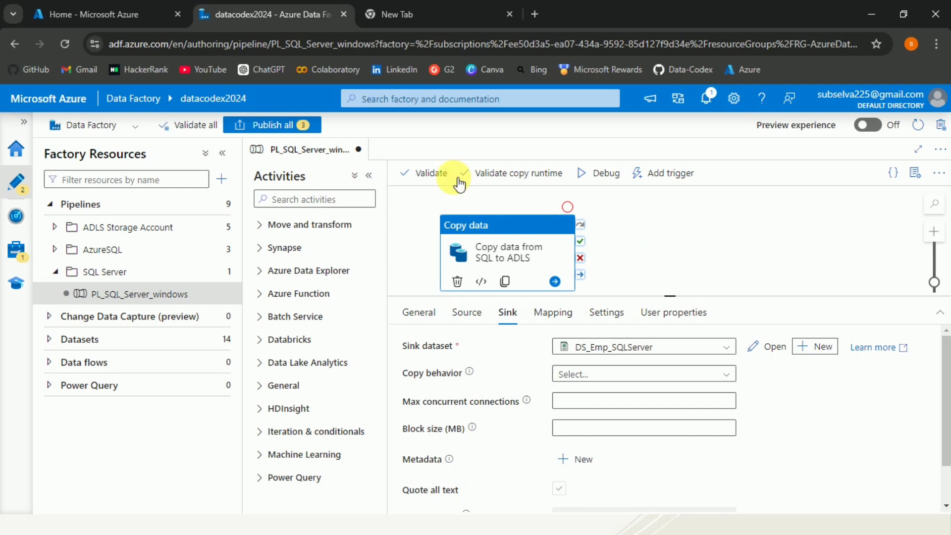
Validate the pipeline, then run it in debug mode and refresh the run status until it finishes.
left_click(427, 172)
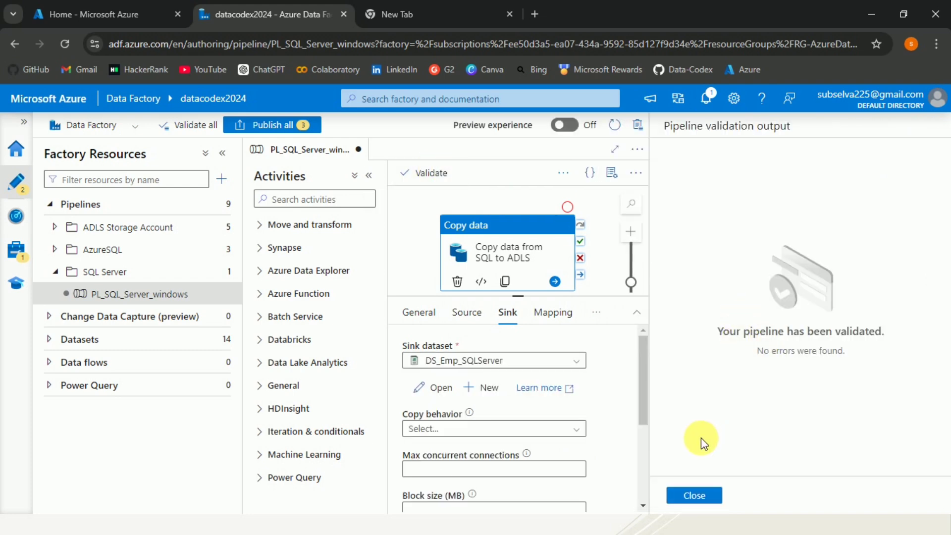
left_click(703, 498)
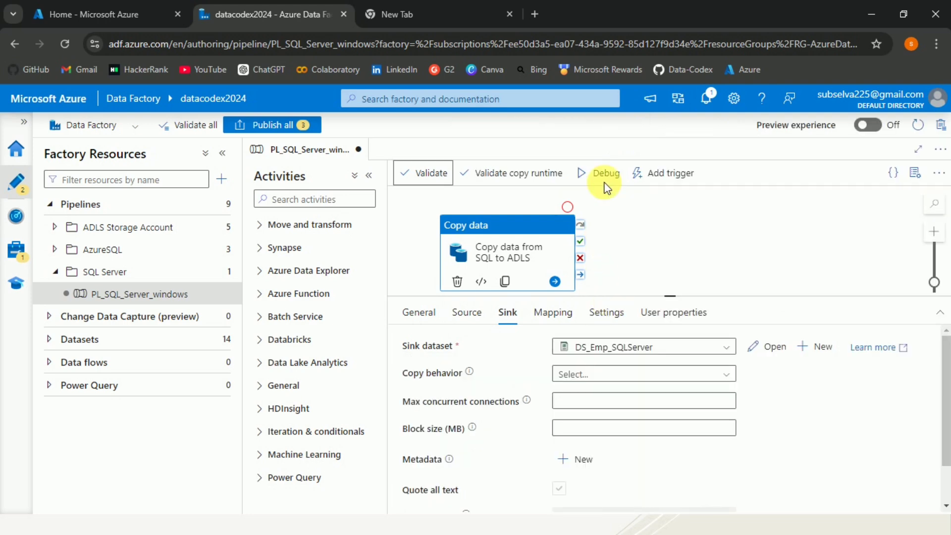
left_click(605, 174)
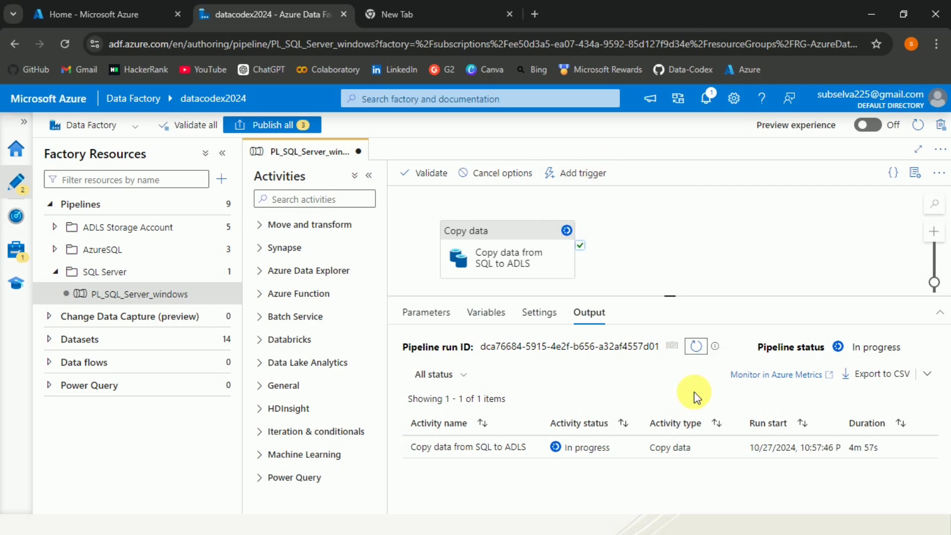
left_click(699, 354)
left_click(702, 355)
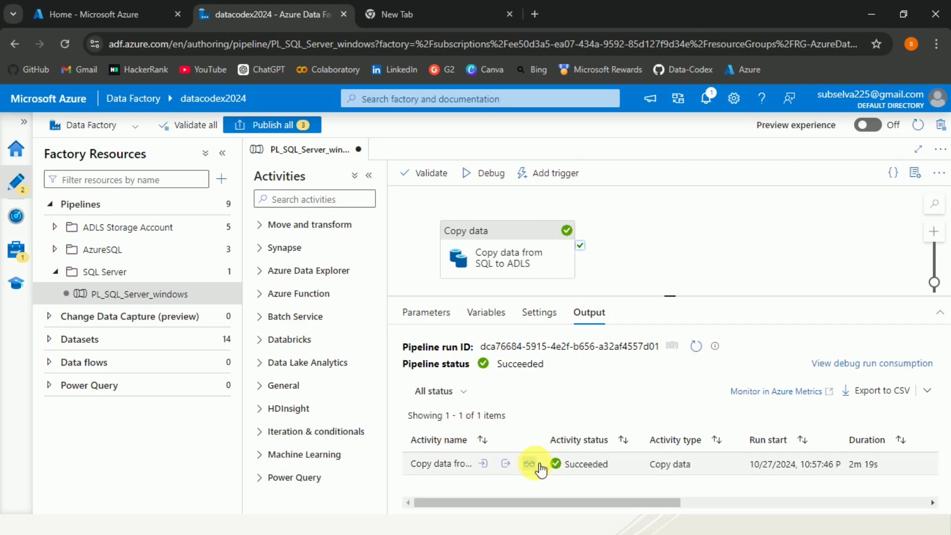
Open the copy activity's run details and compare the rows read from SQL Server with the rows written to ADLS Gen2.
left_click(529, 463)
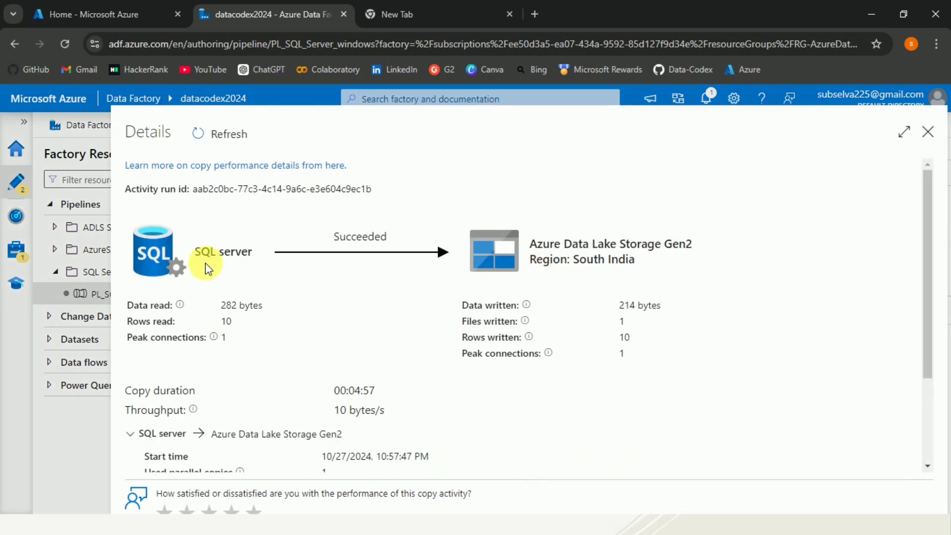
left_click_drag(220, 321, 245, 341)
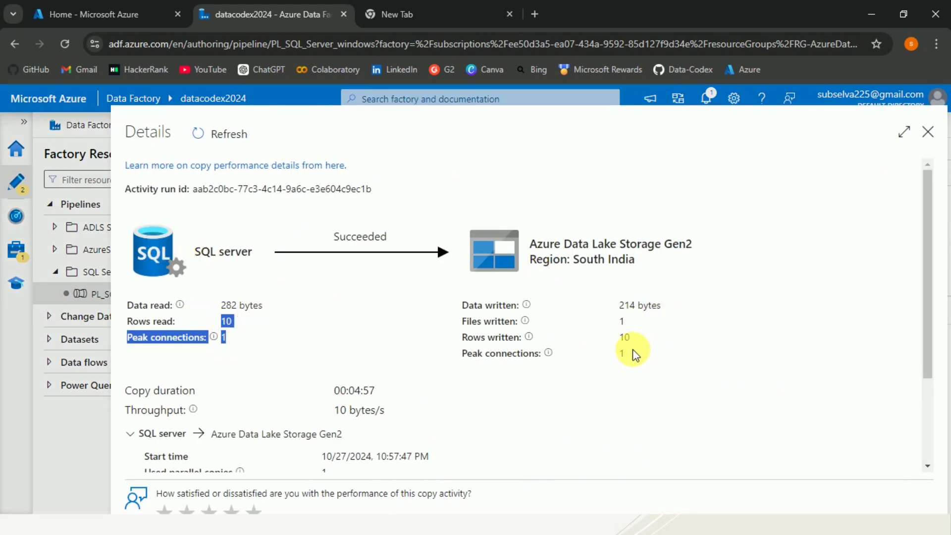
left_click_drag(635, 354, 619, 343)
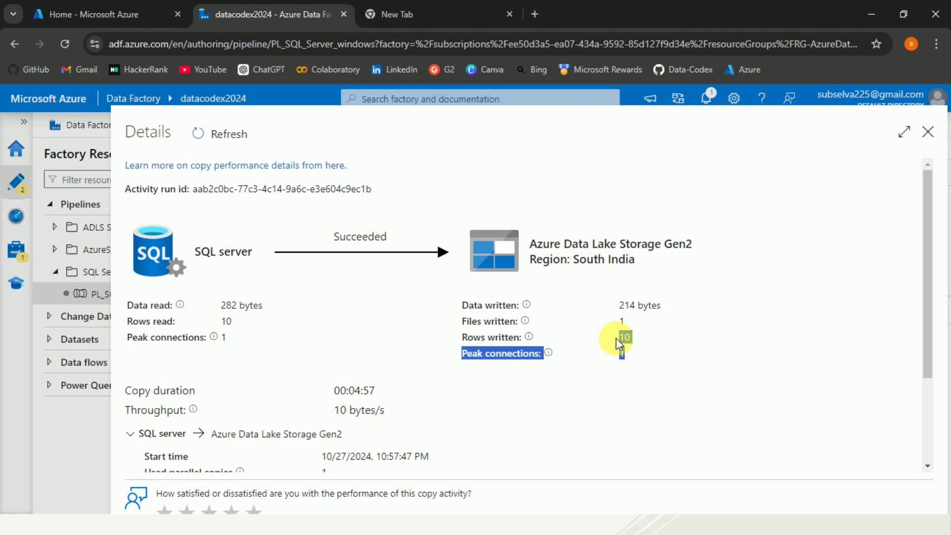